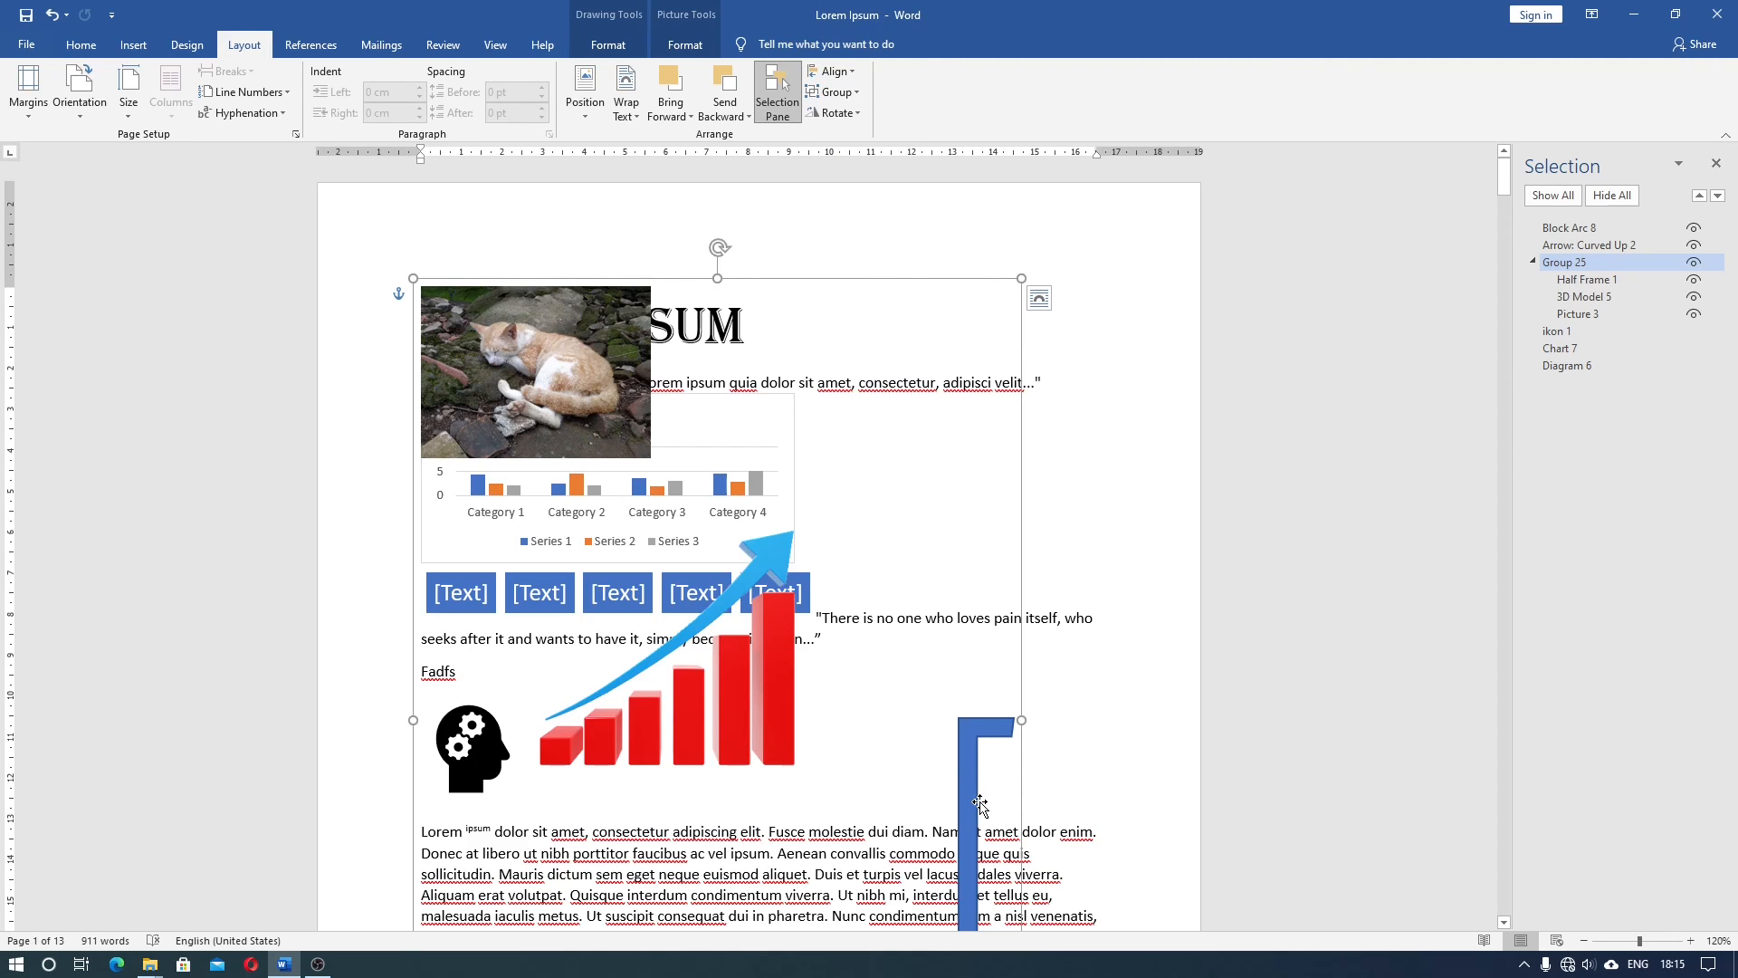
Step: Apply the black-framed oval picture style to the group containing the cat picture and 3D chart model, and ungroup its objects
left_click(698, 56)
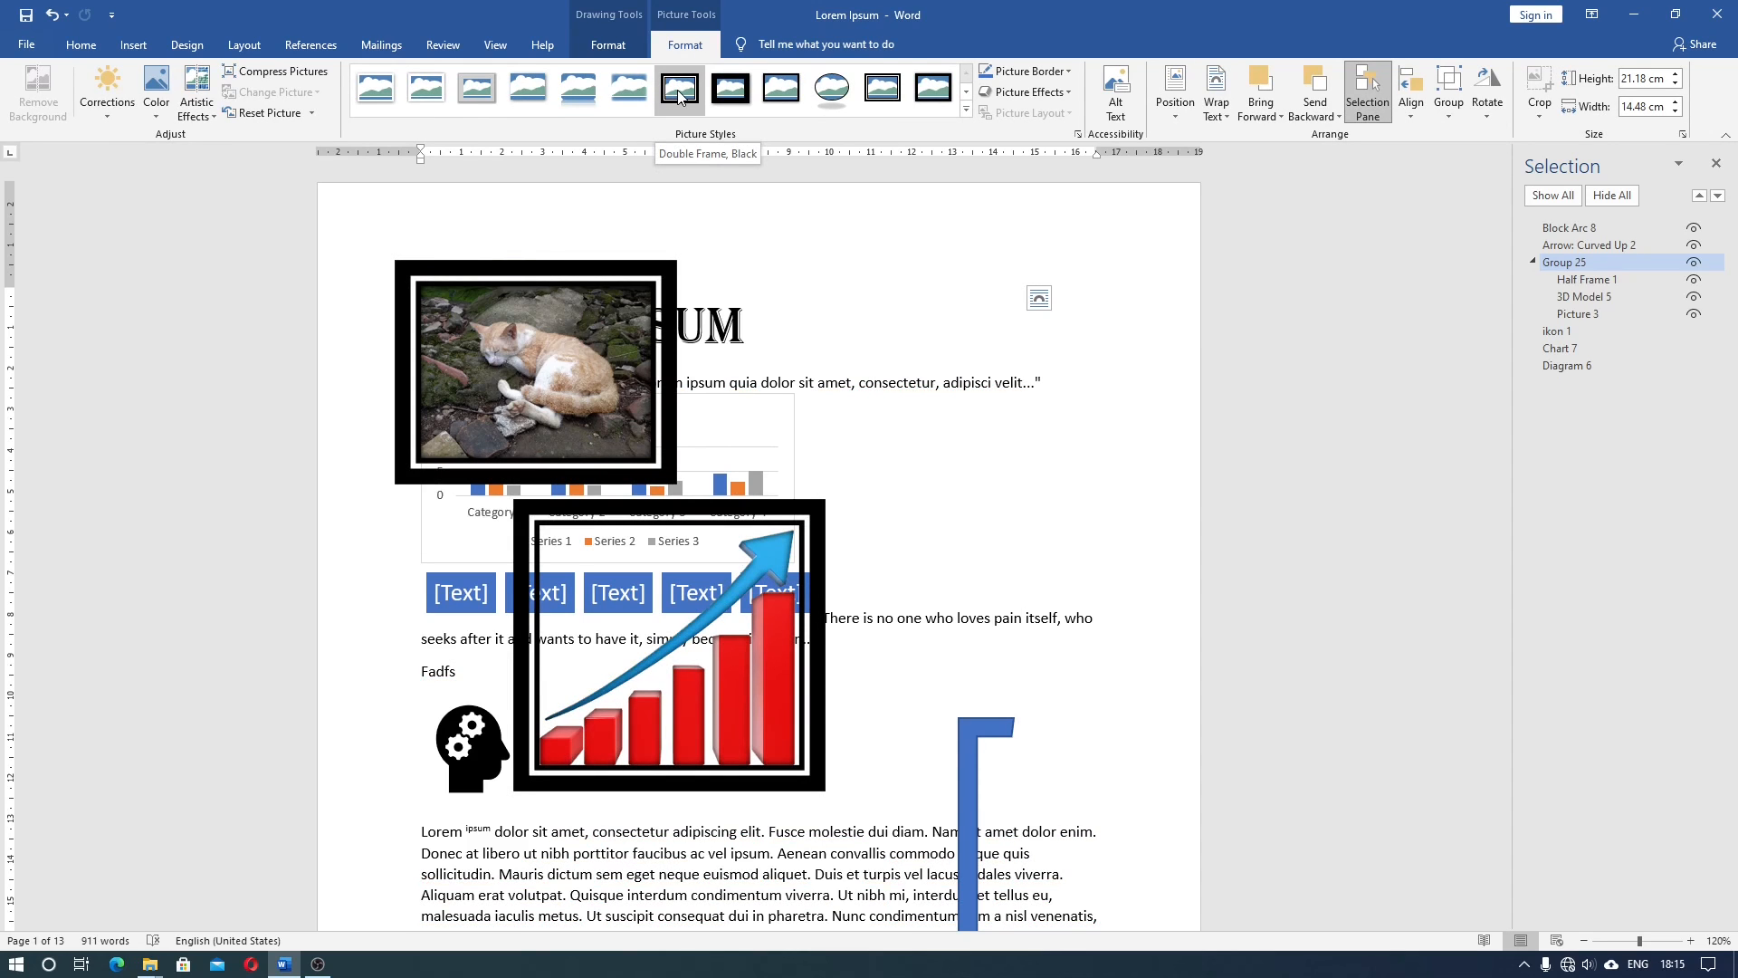
left_click(827, 96)
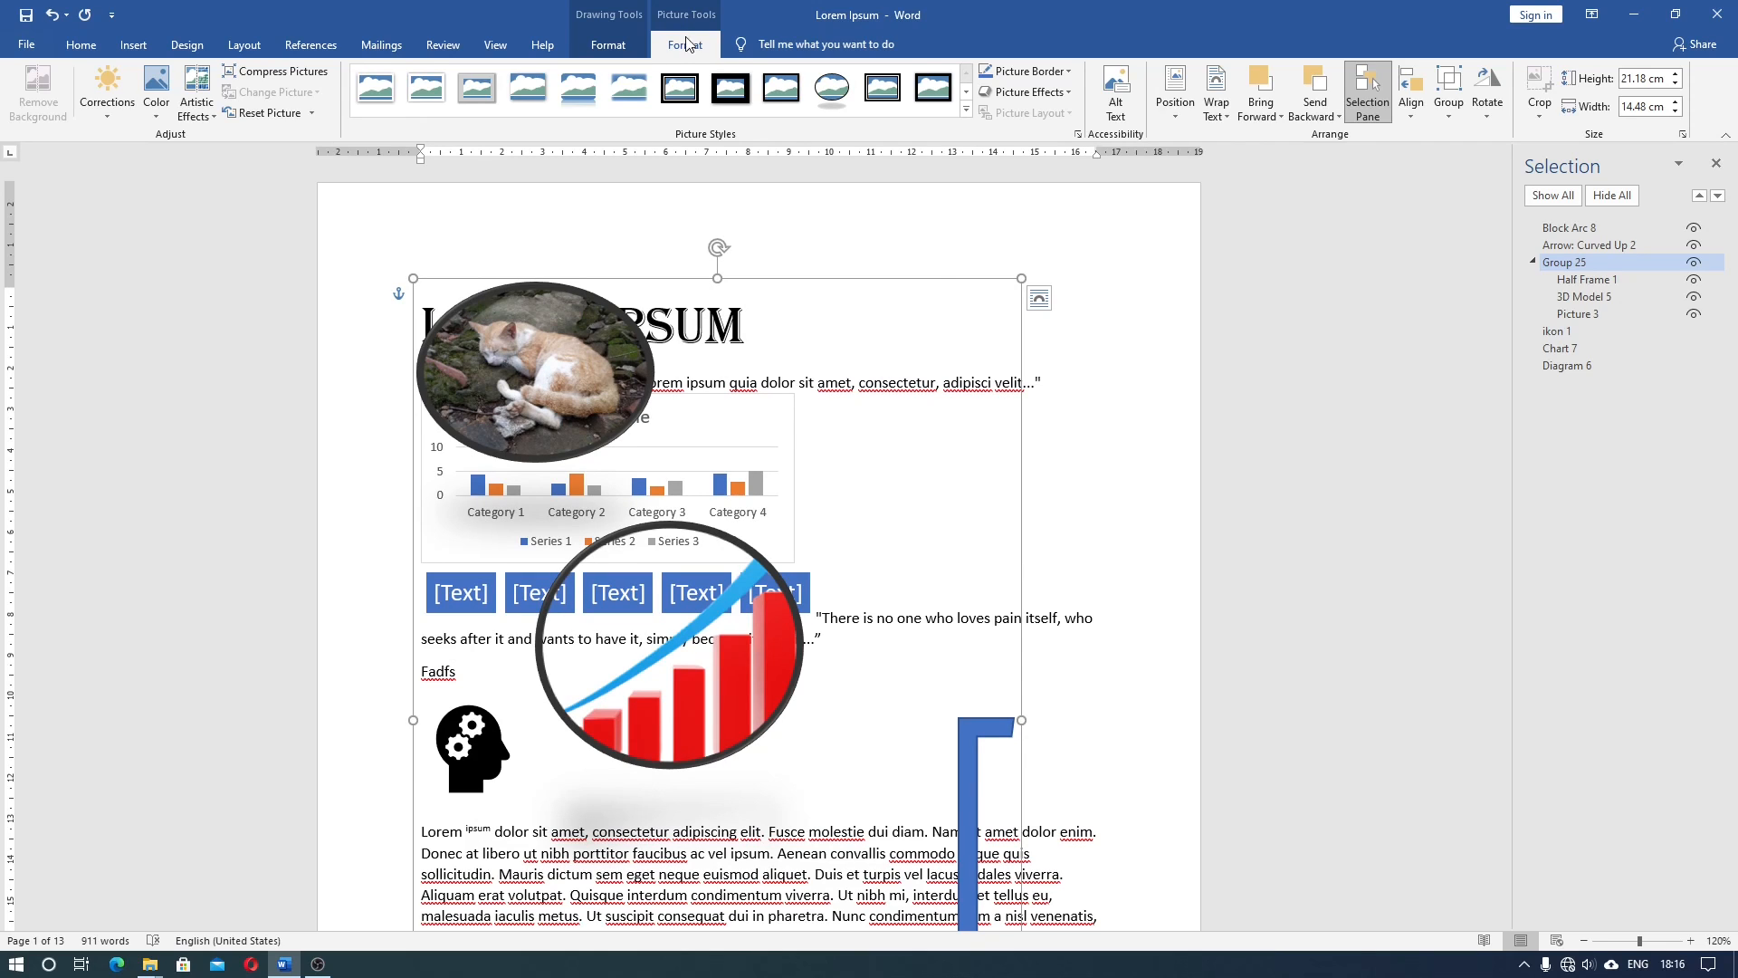
left_click(623, 52)
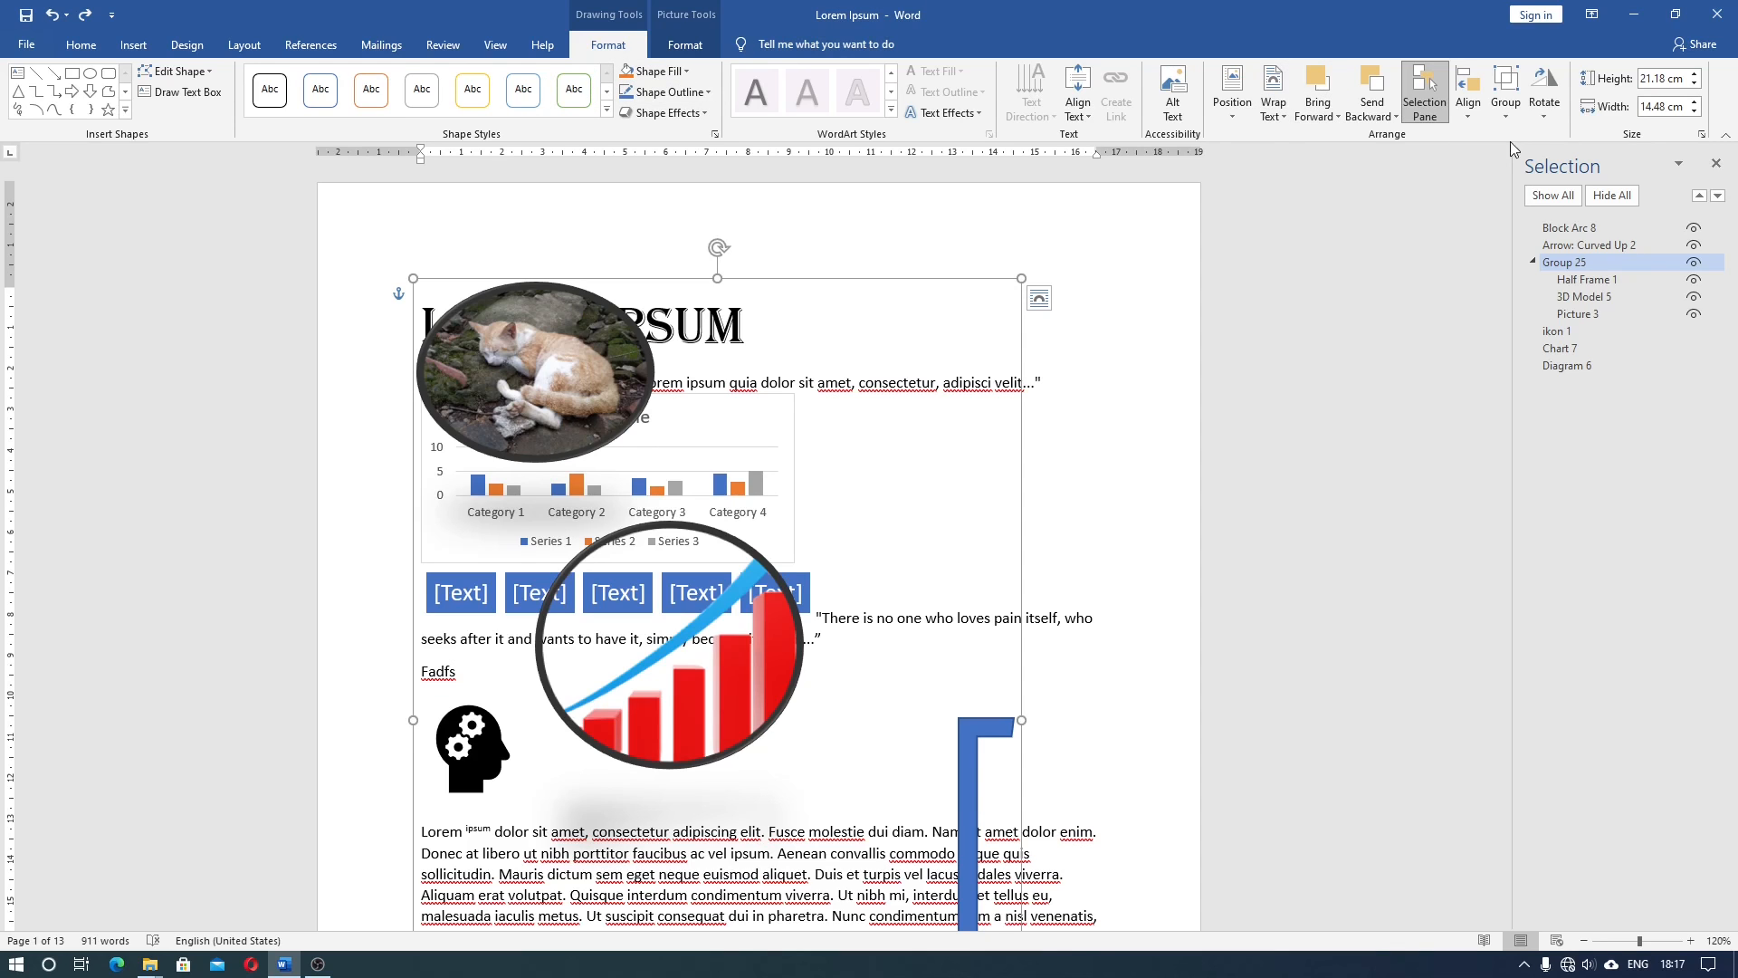
left_click(1507, 107)
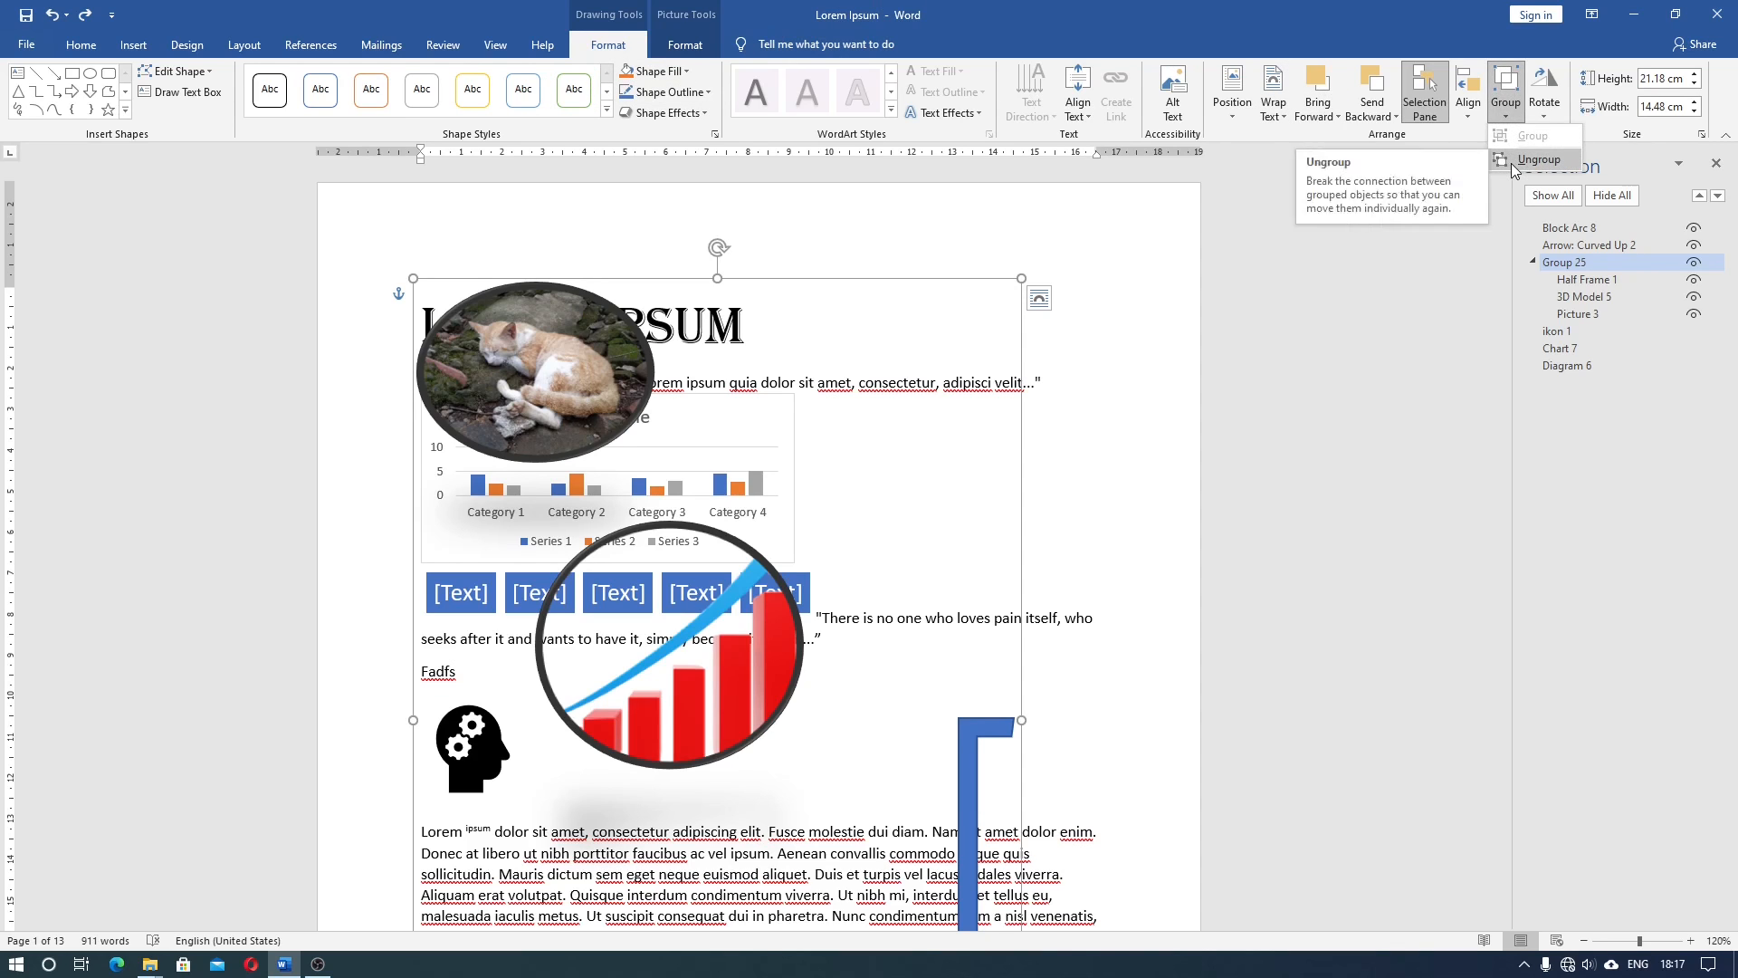
left_click(1511, 163)
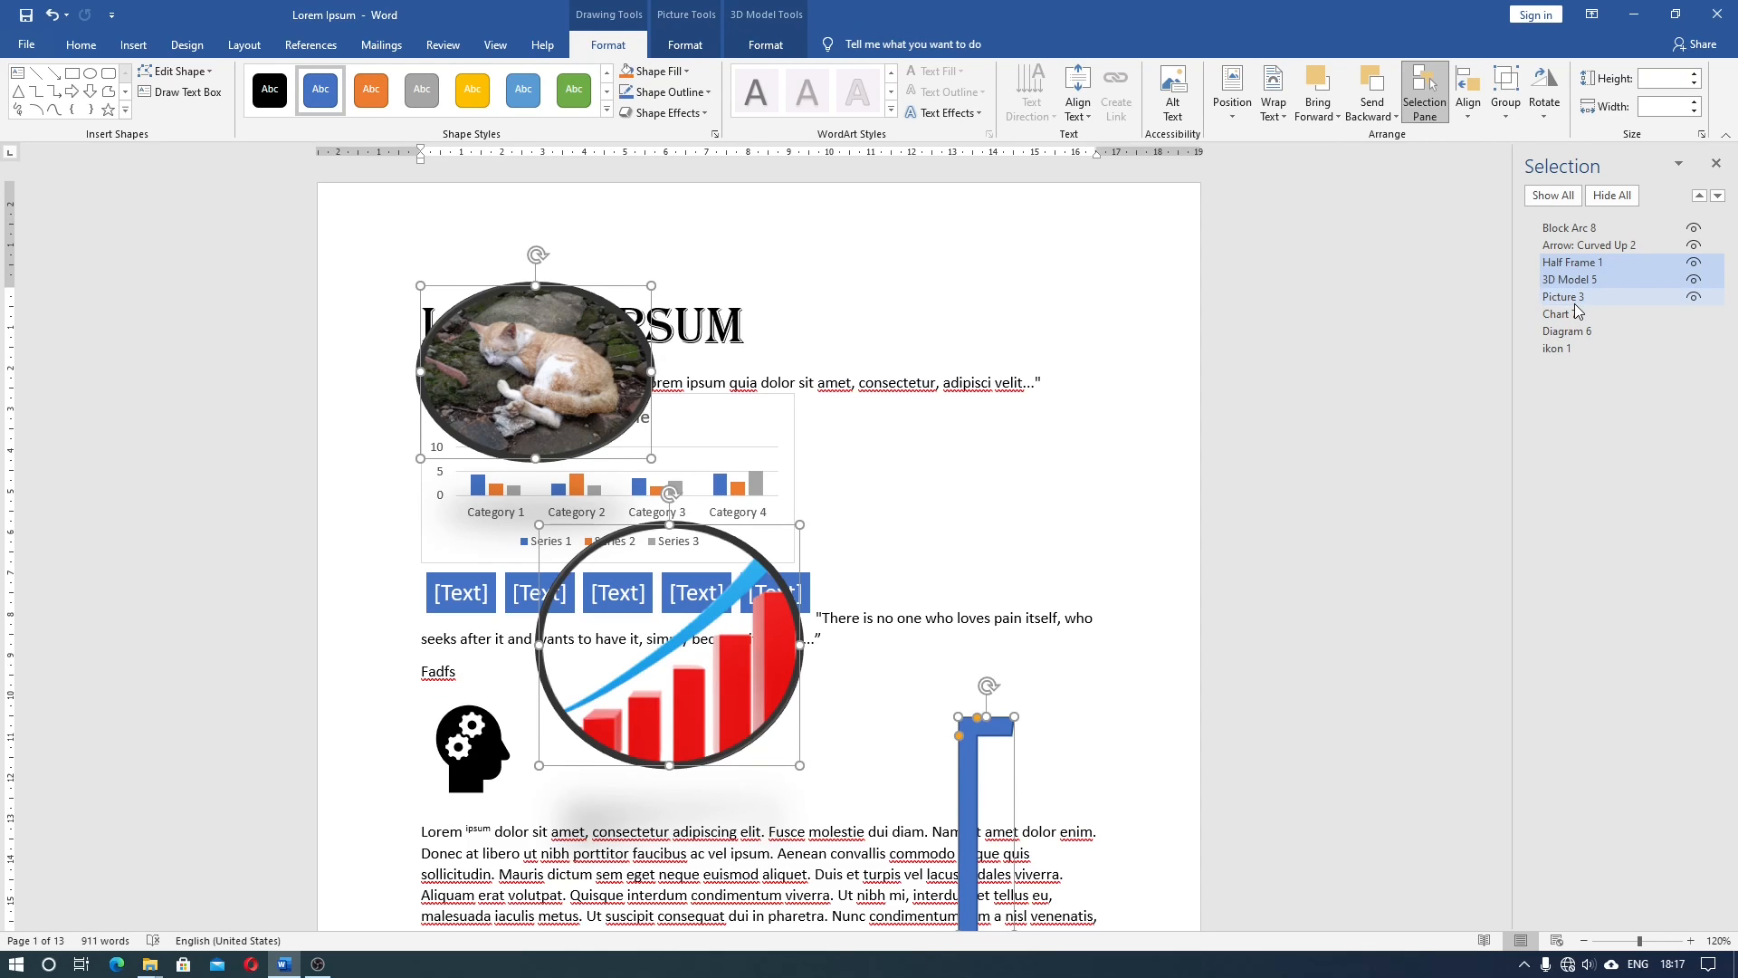
left_click(825, 476)
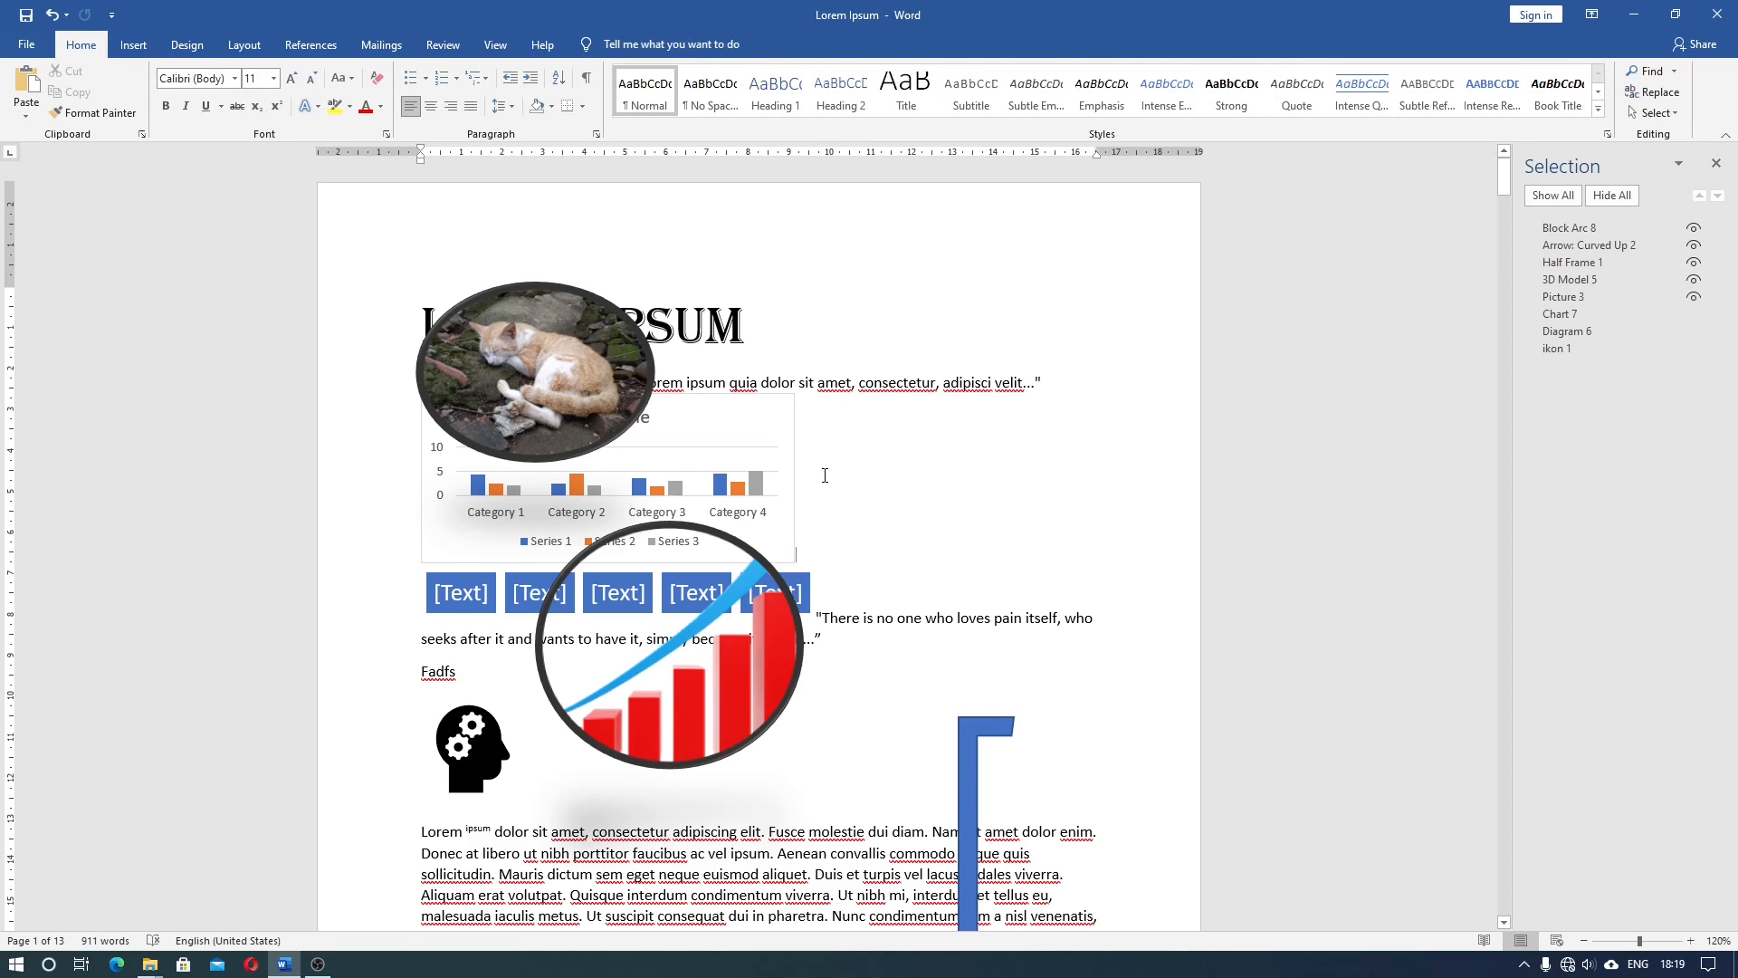
Step: Set the text wrapping of the column chart to Square
left_click(774, 475)
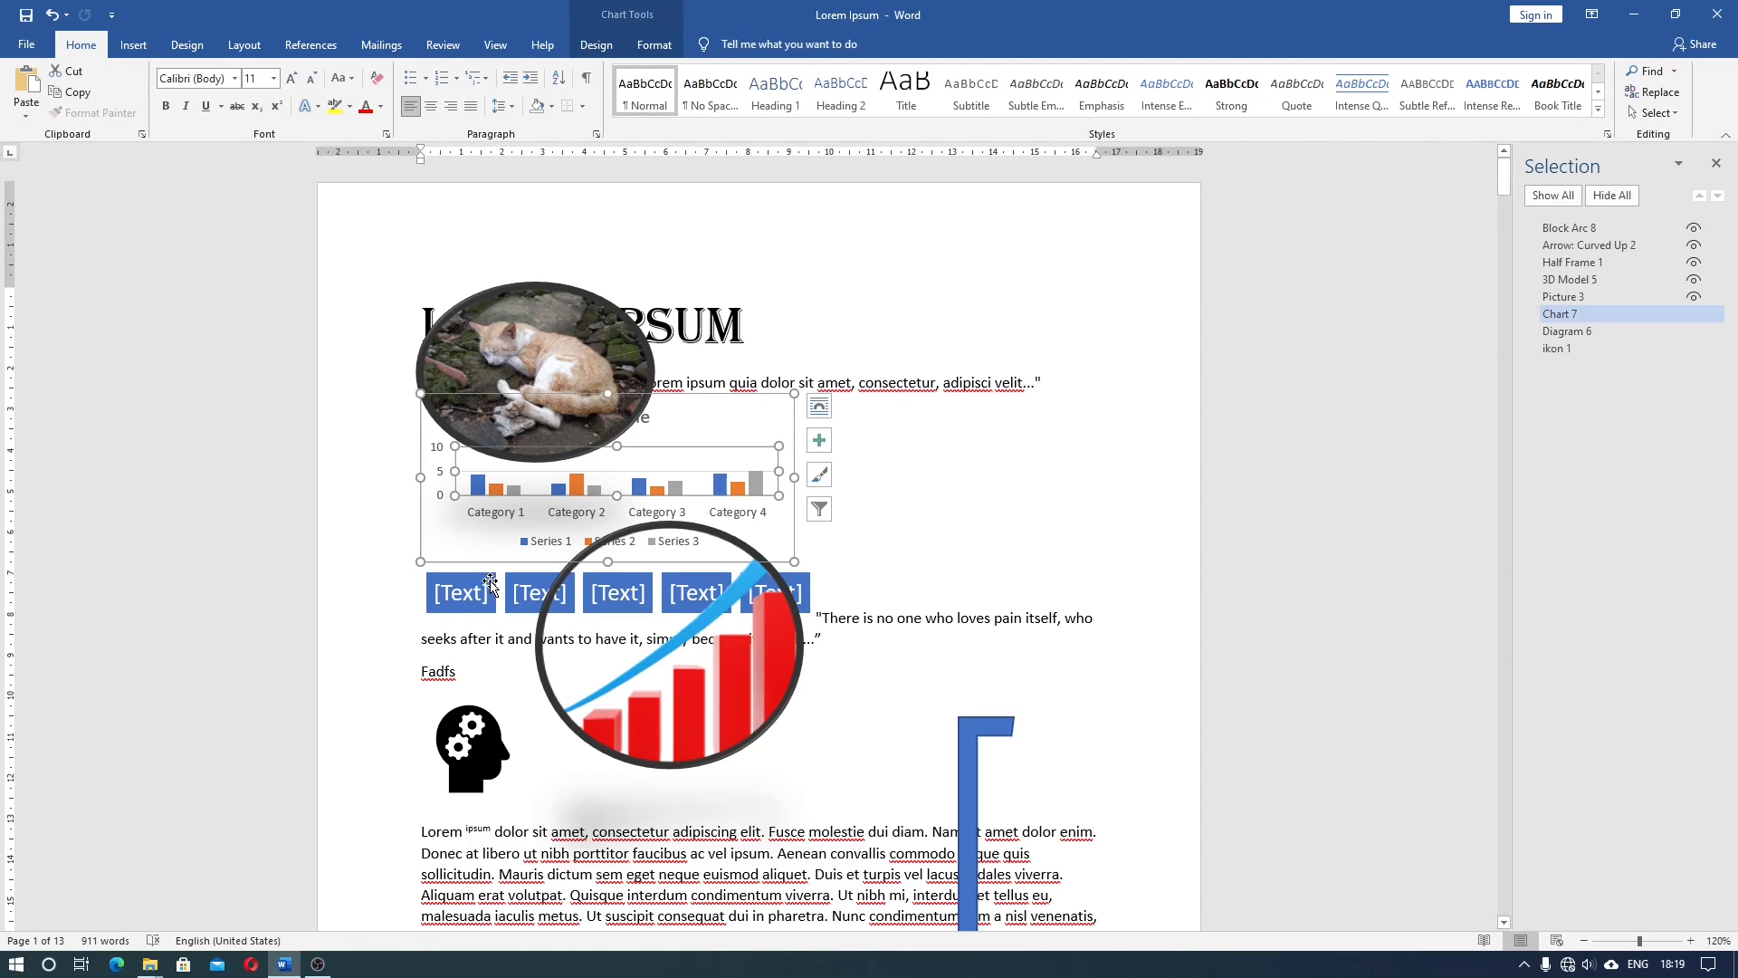
left_click(490, 581)
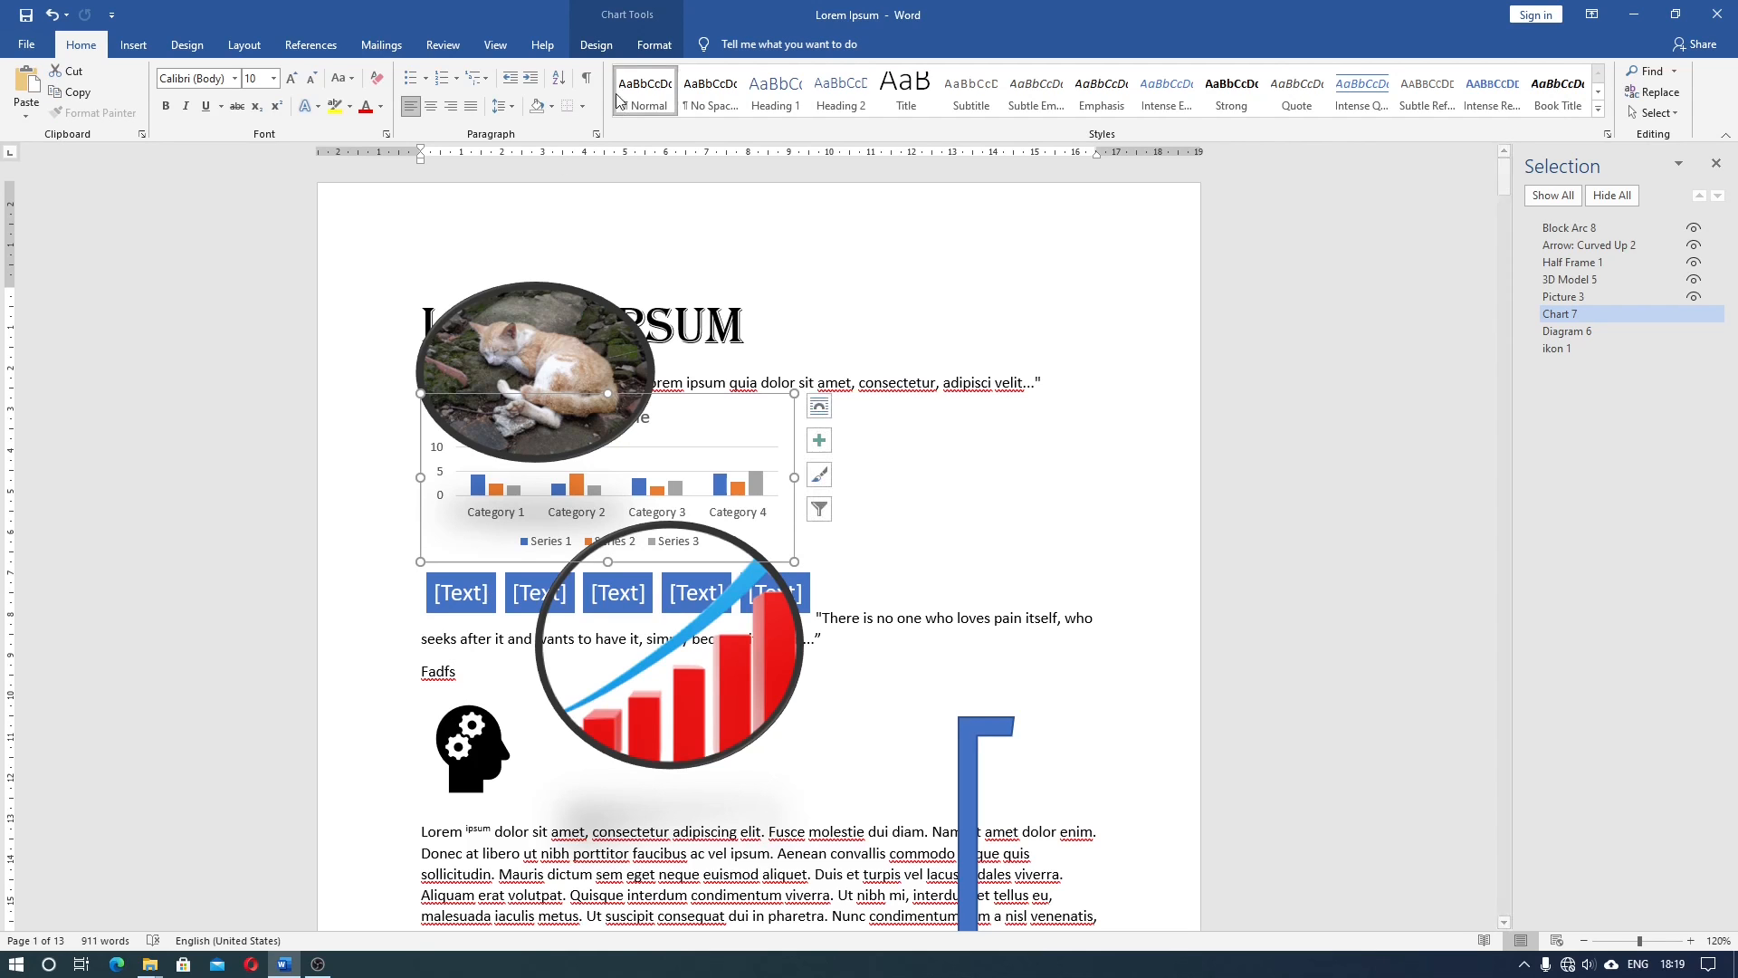
left_click(649, 56)
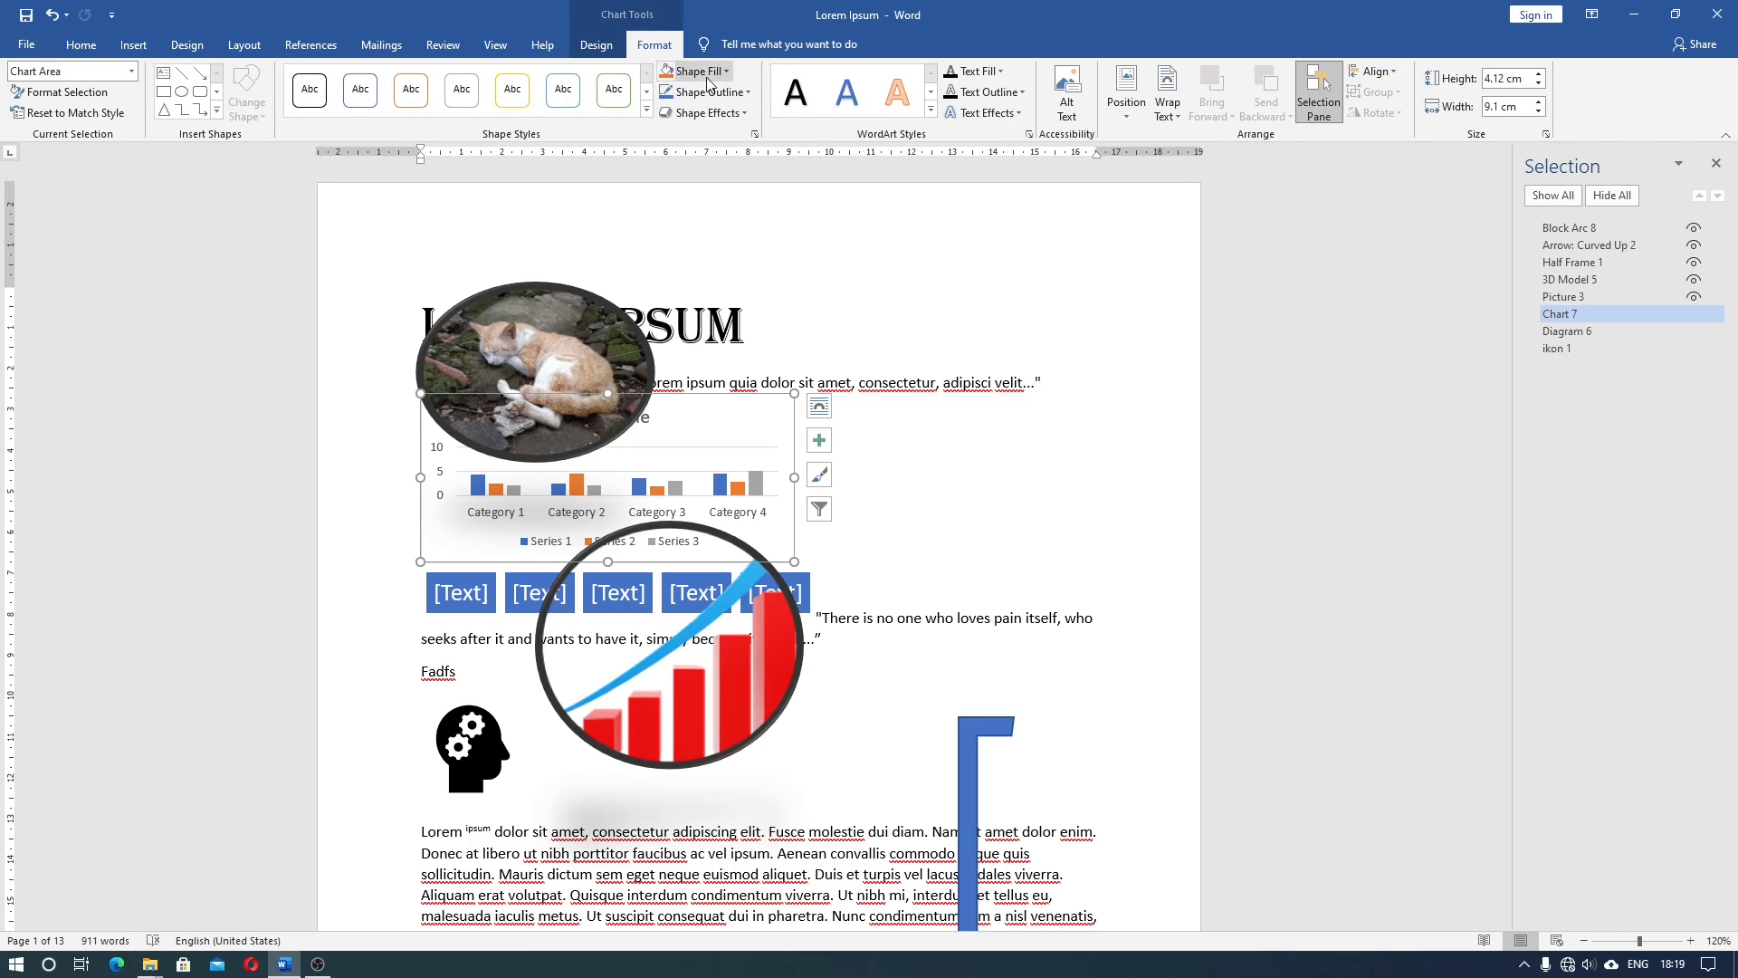
left_click(1126, 116)
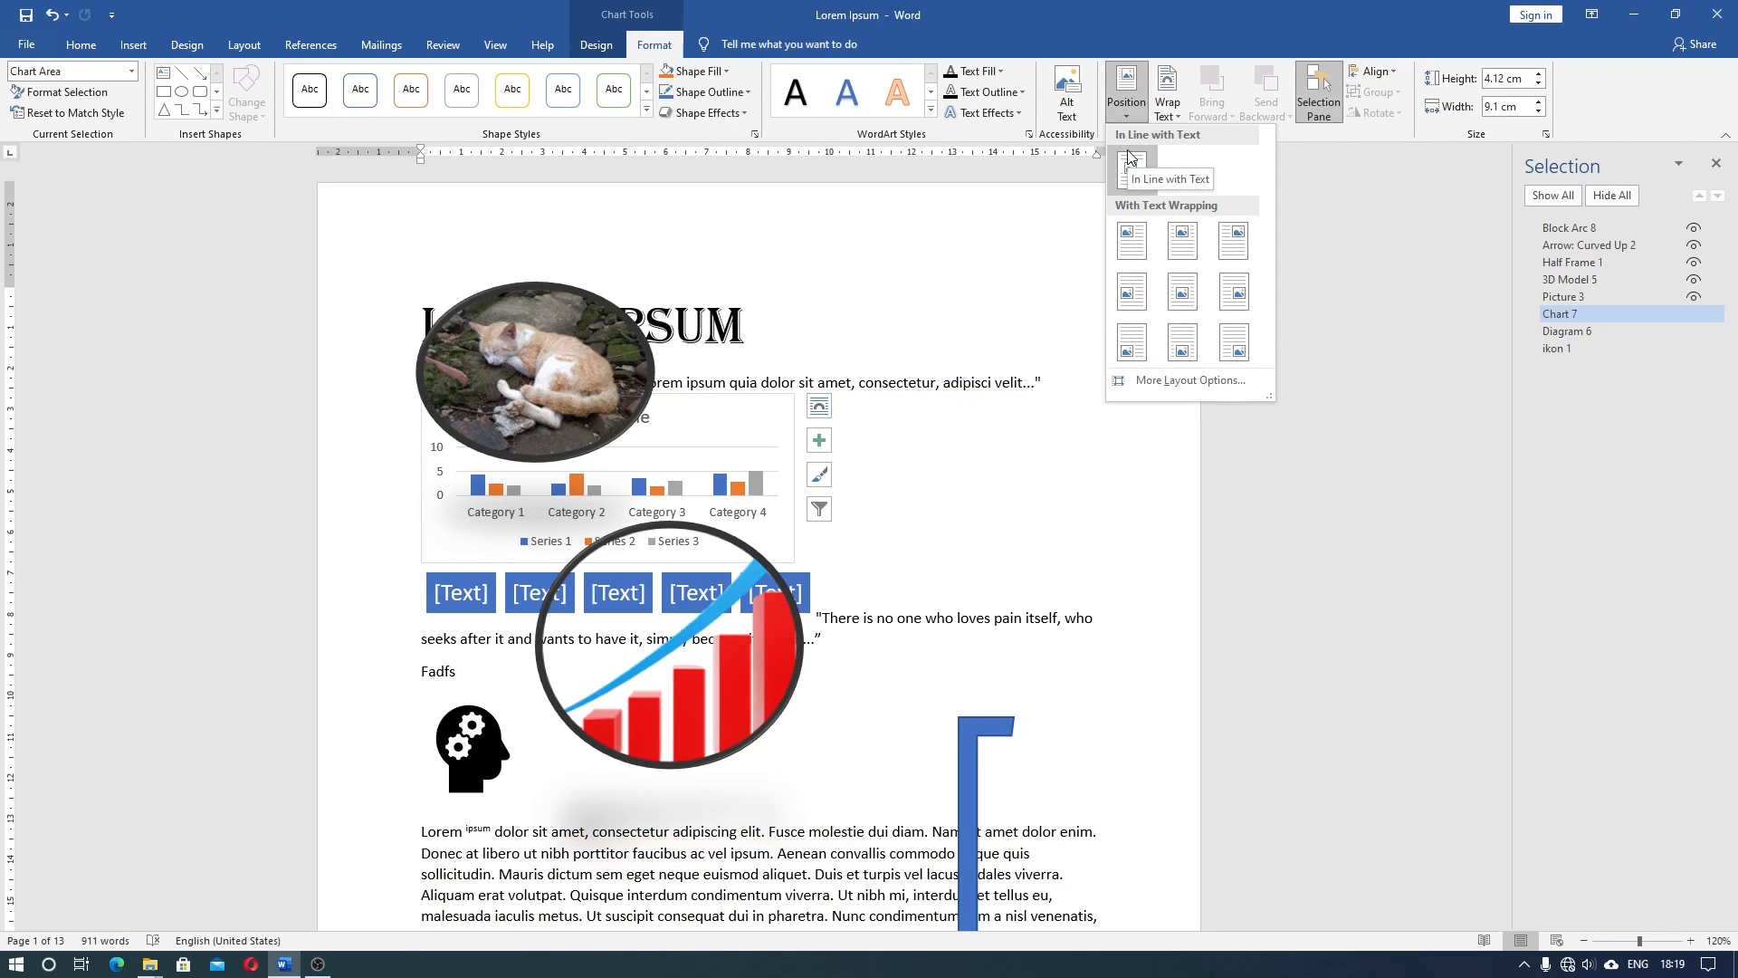
left_click(1167, 98)
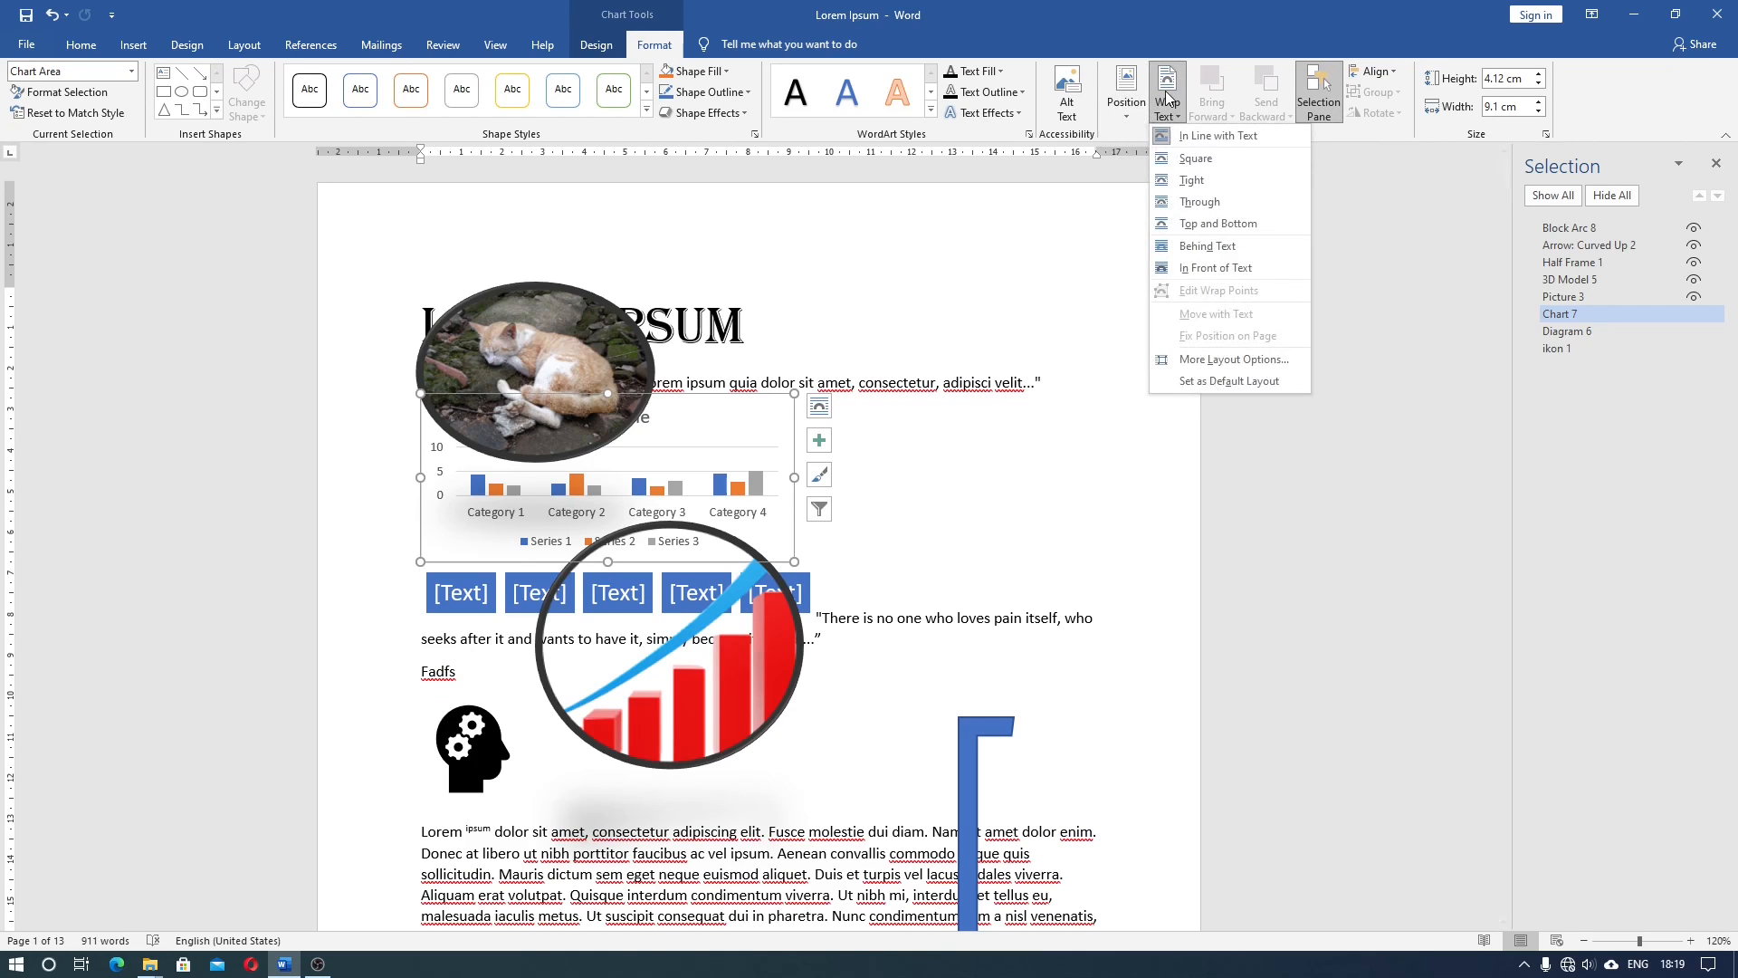
left_click(1193, 159)
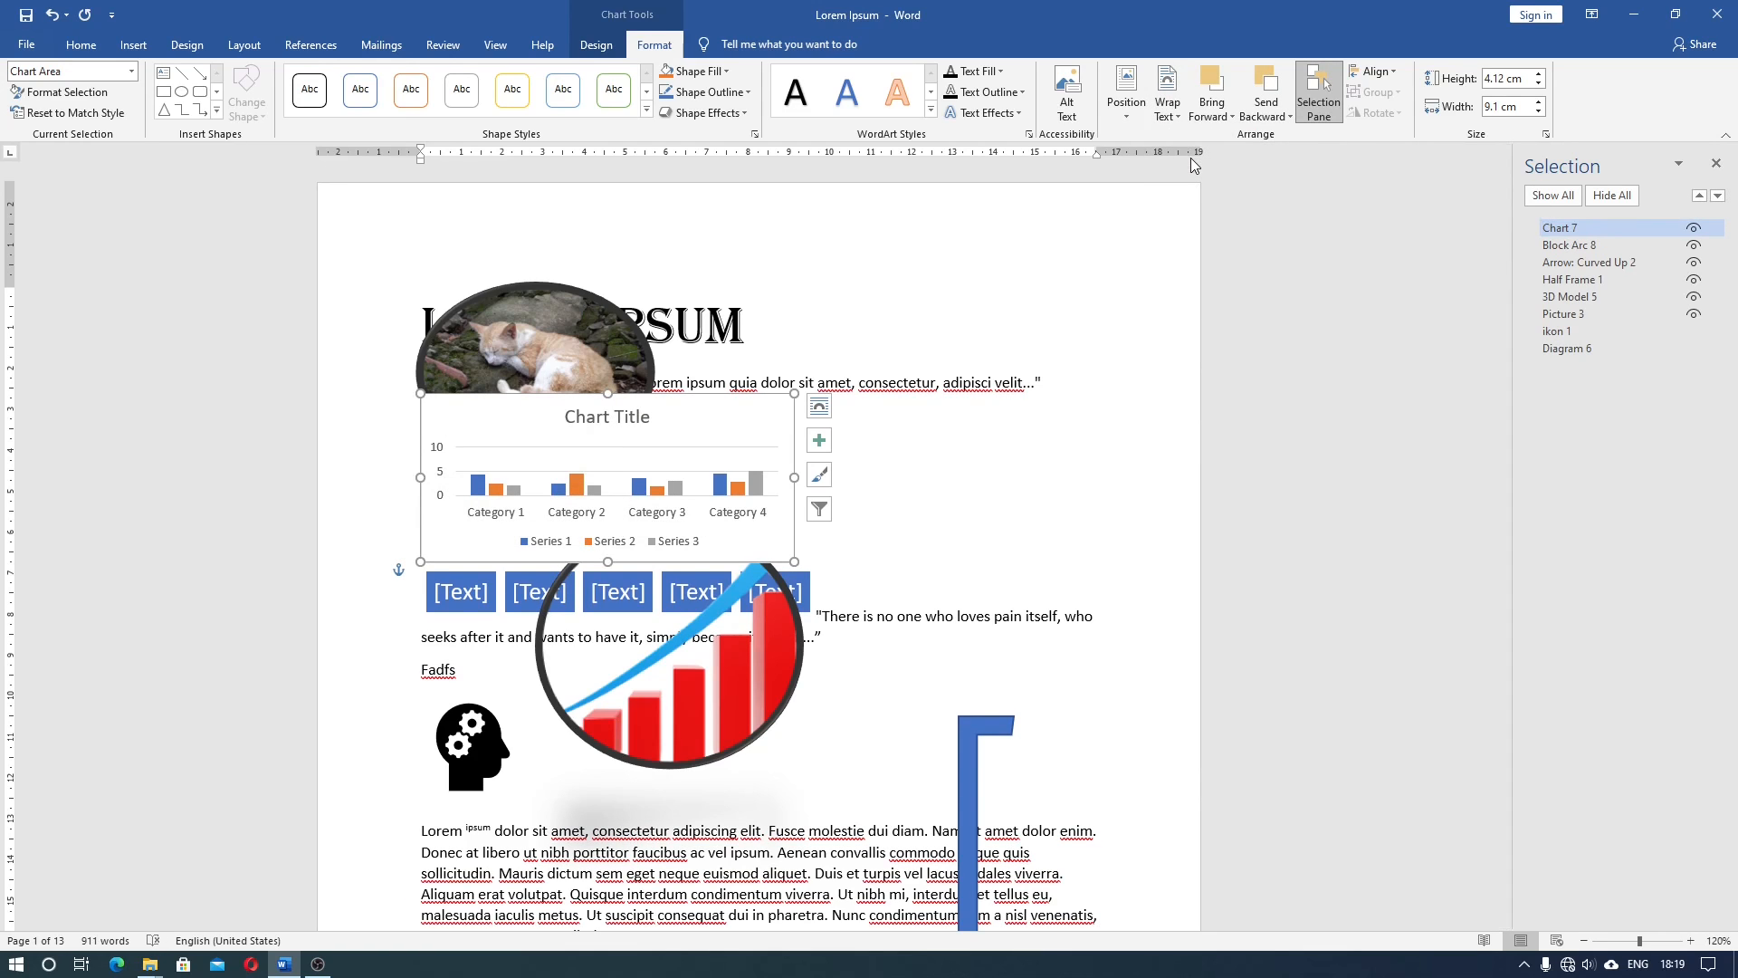
Step: Set the text wrapping of the whole SmartArt diagram with the five text boxes to Square
left_click(429, 609)
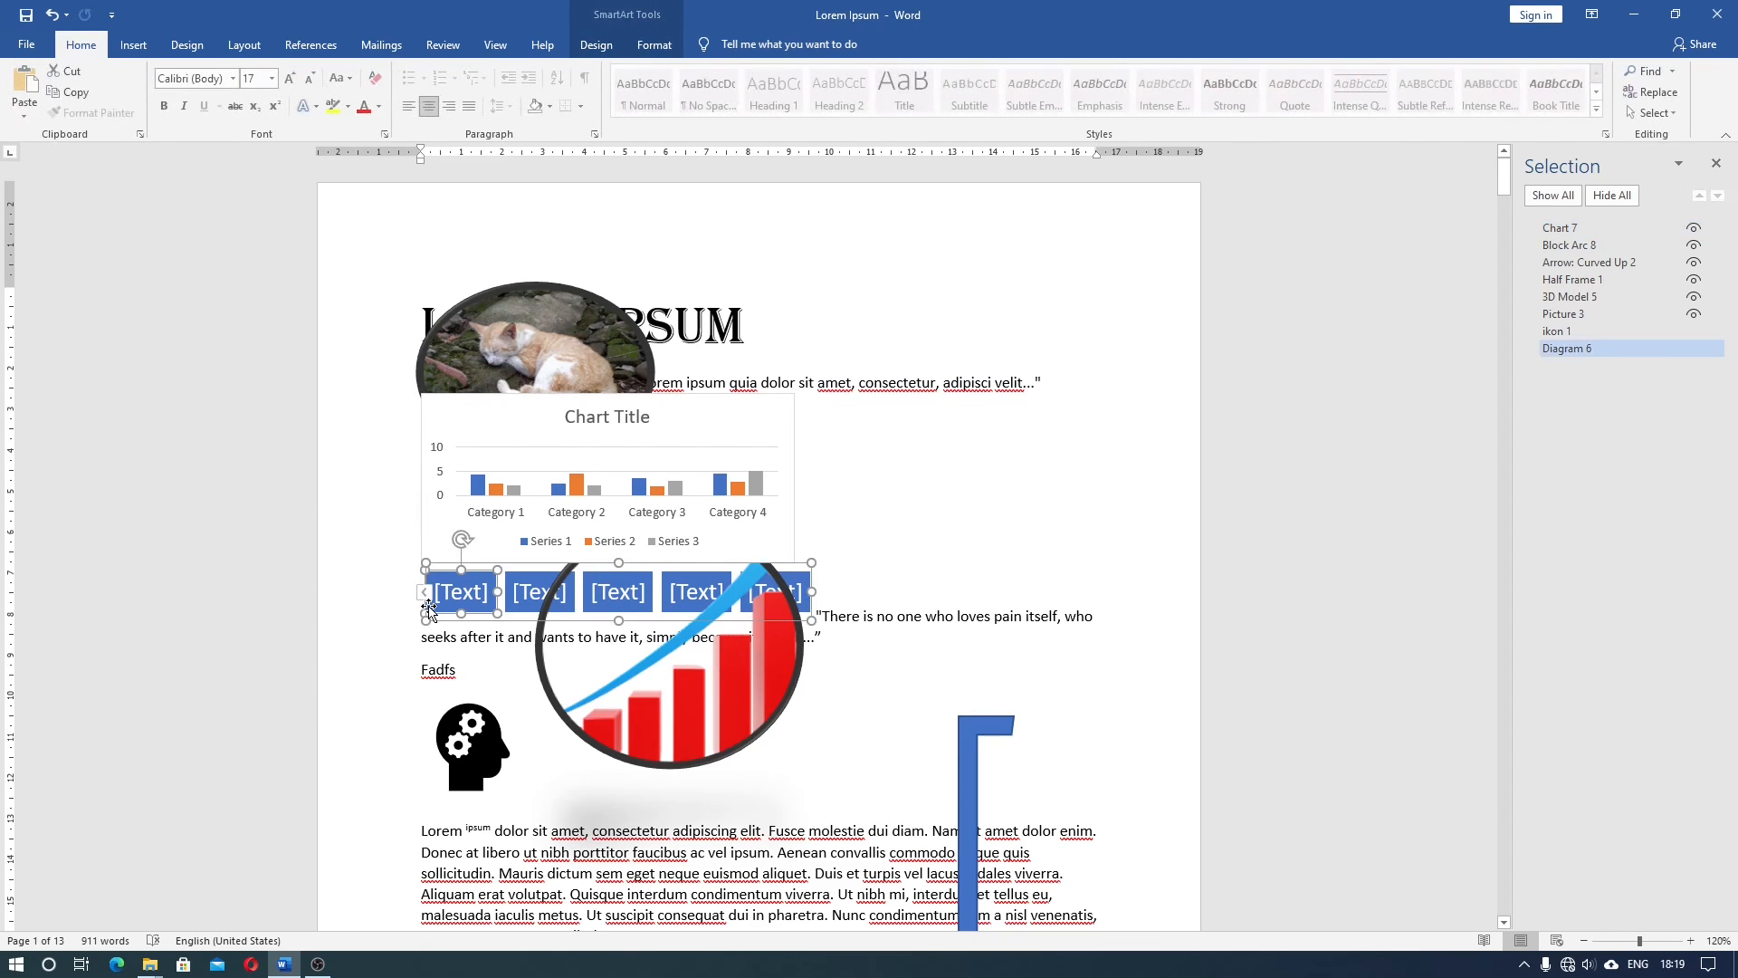
left_click(644, 53)
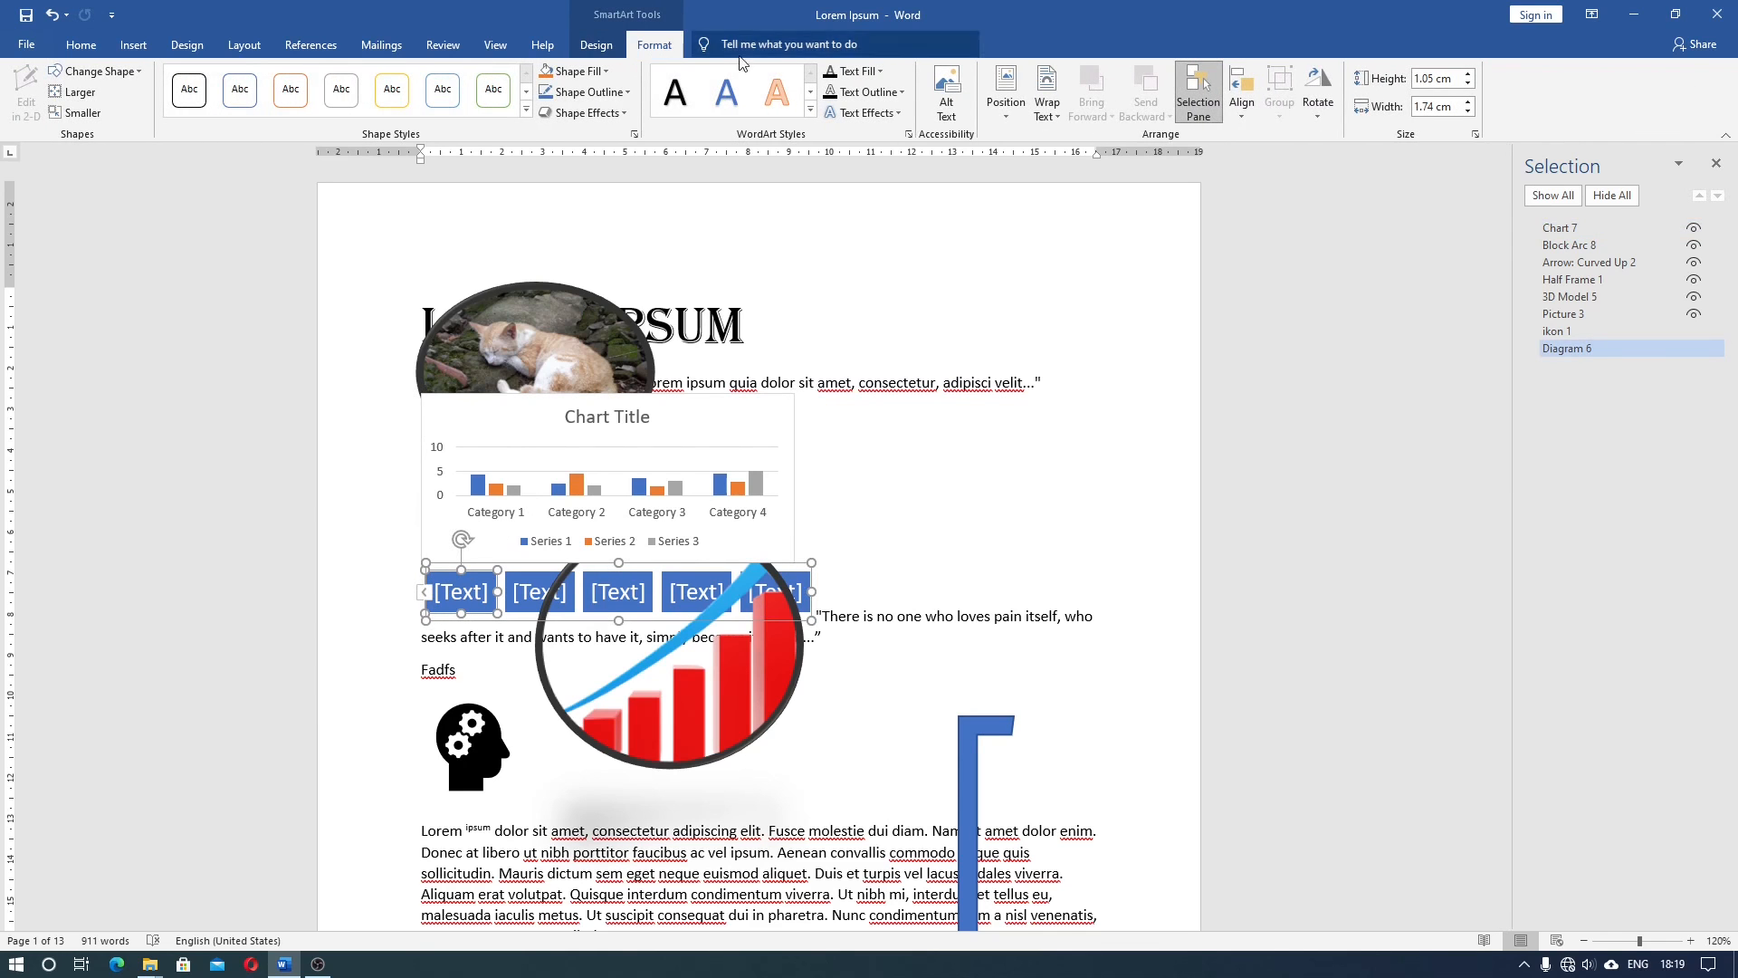
left_click(1049, 113)
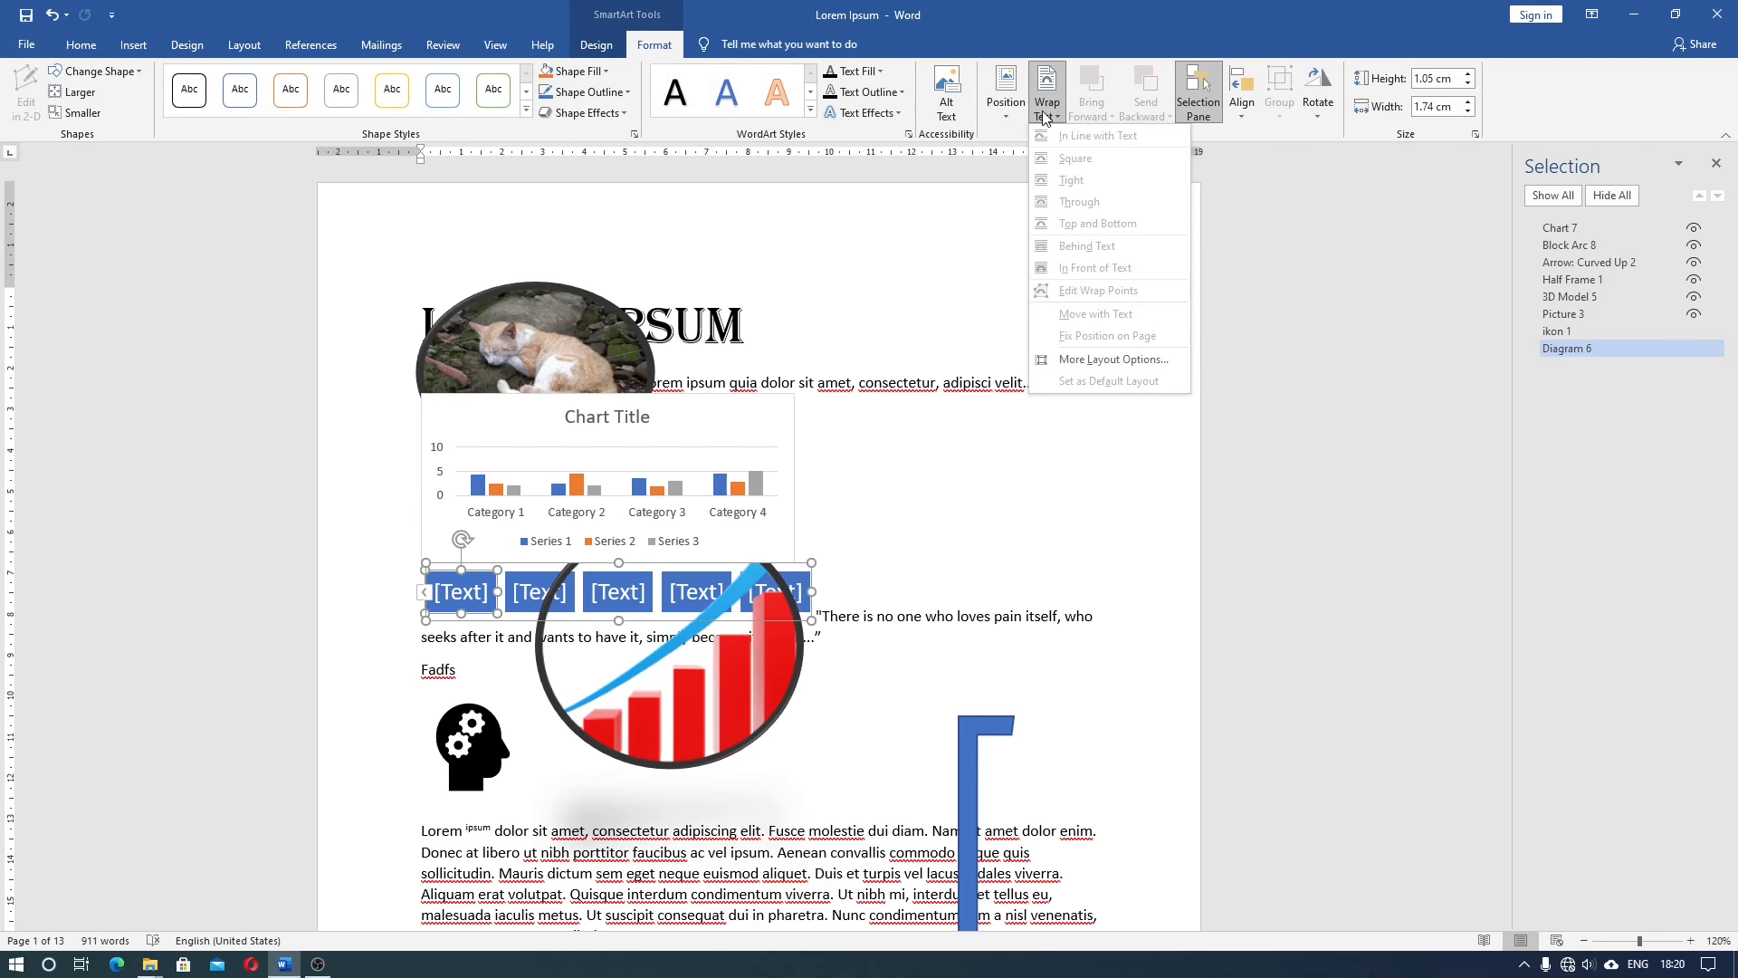
left_click(459, 624)
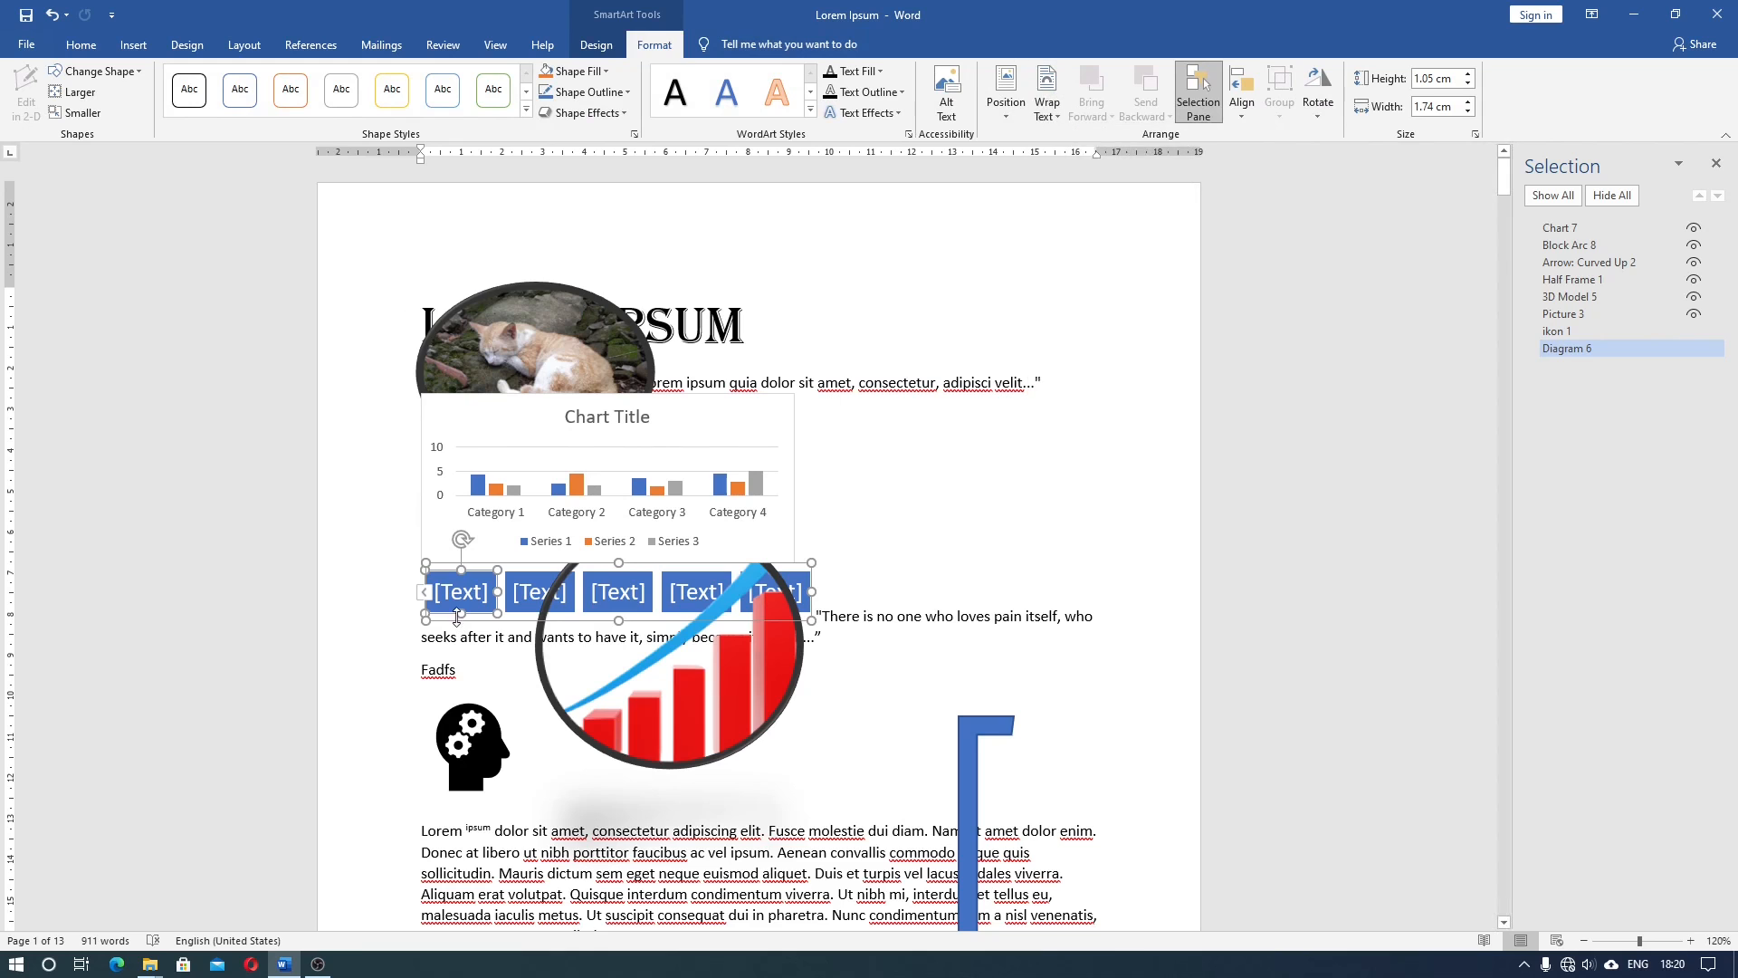
left_click(443, 625)
left_click(1049, 100)
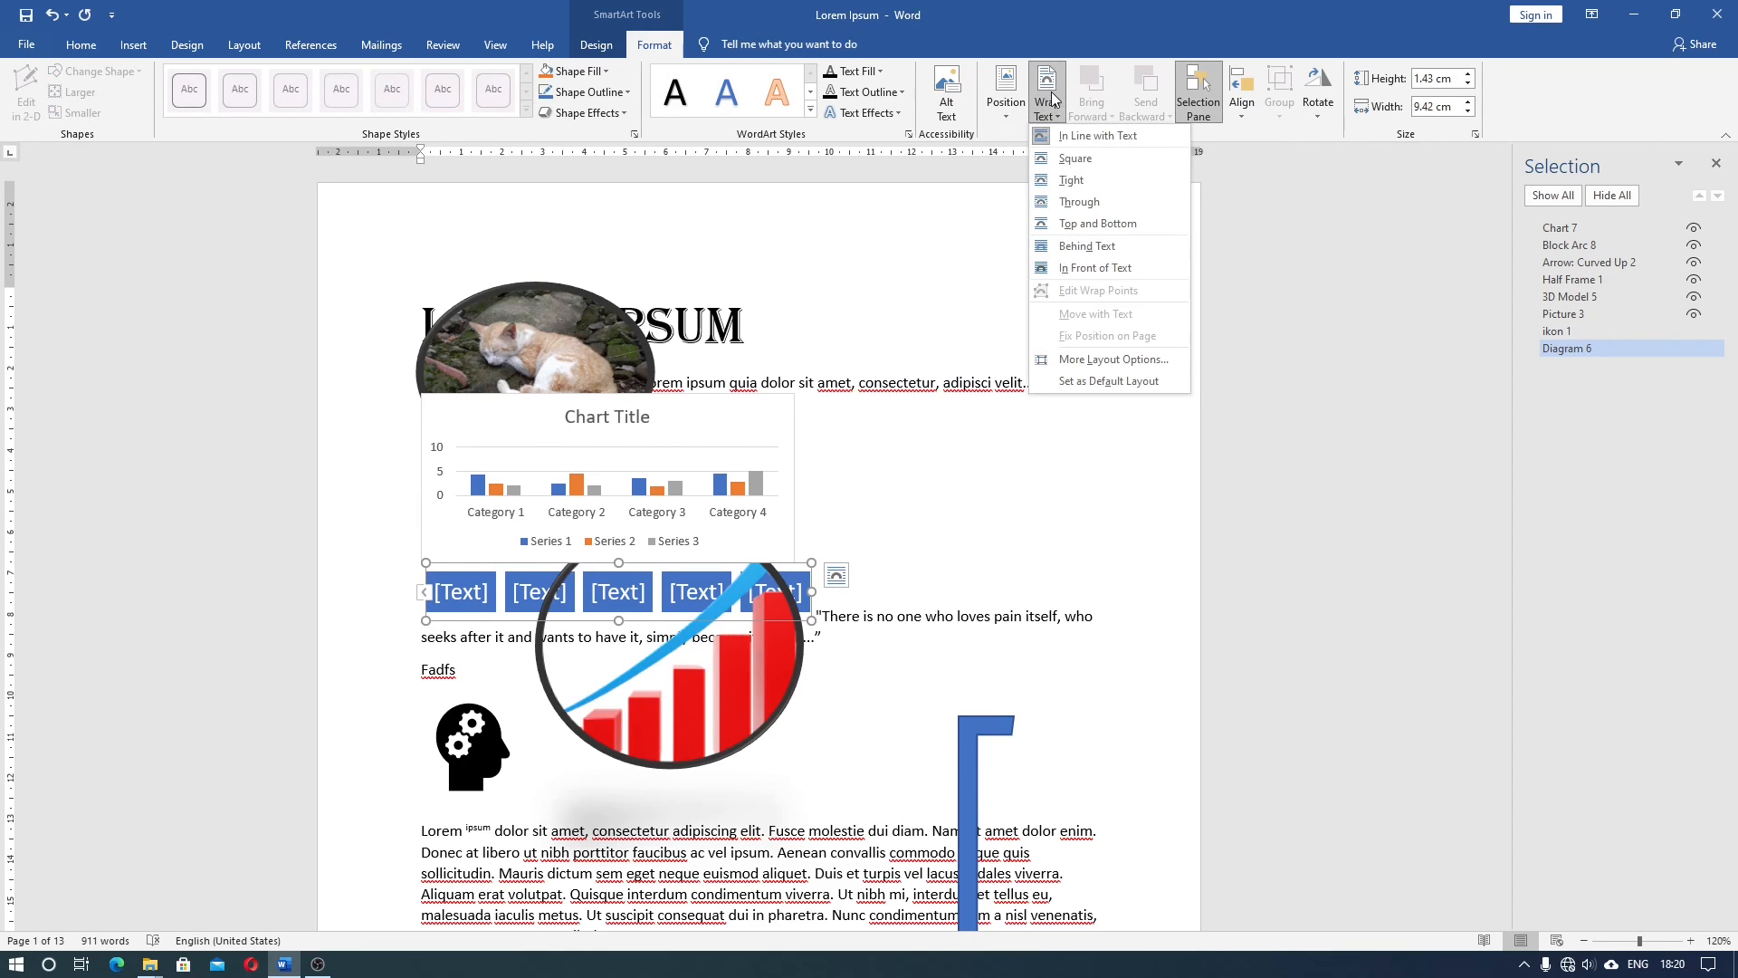
left_click(1071, 156)
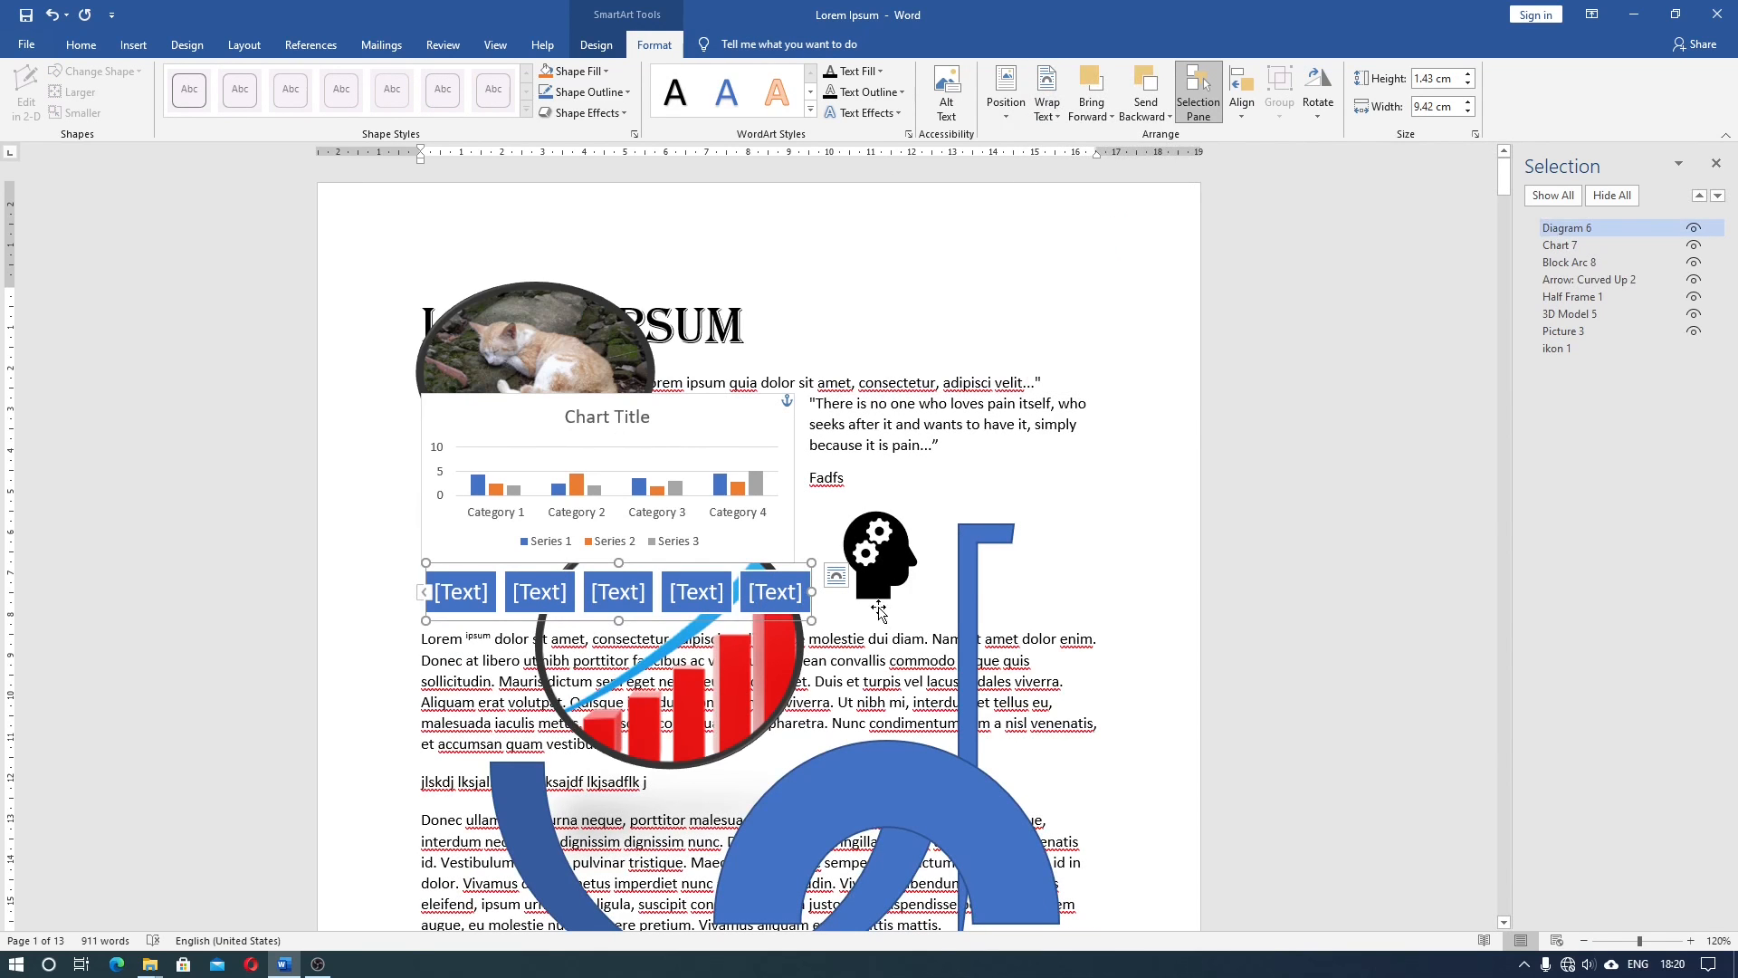
Step: Set the text wrapping of the head-with-gears icon to Square
left_click(884, 568)
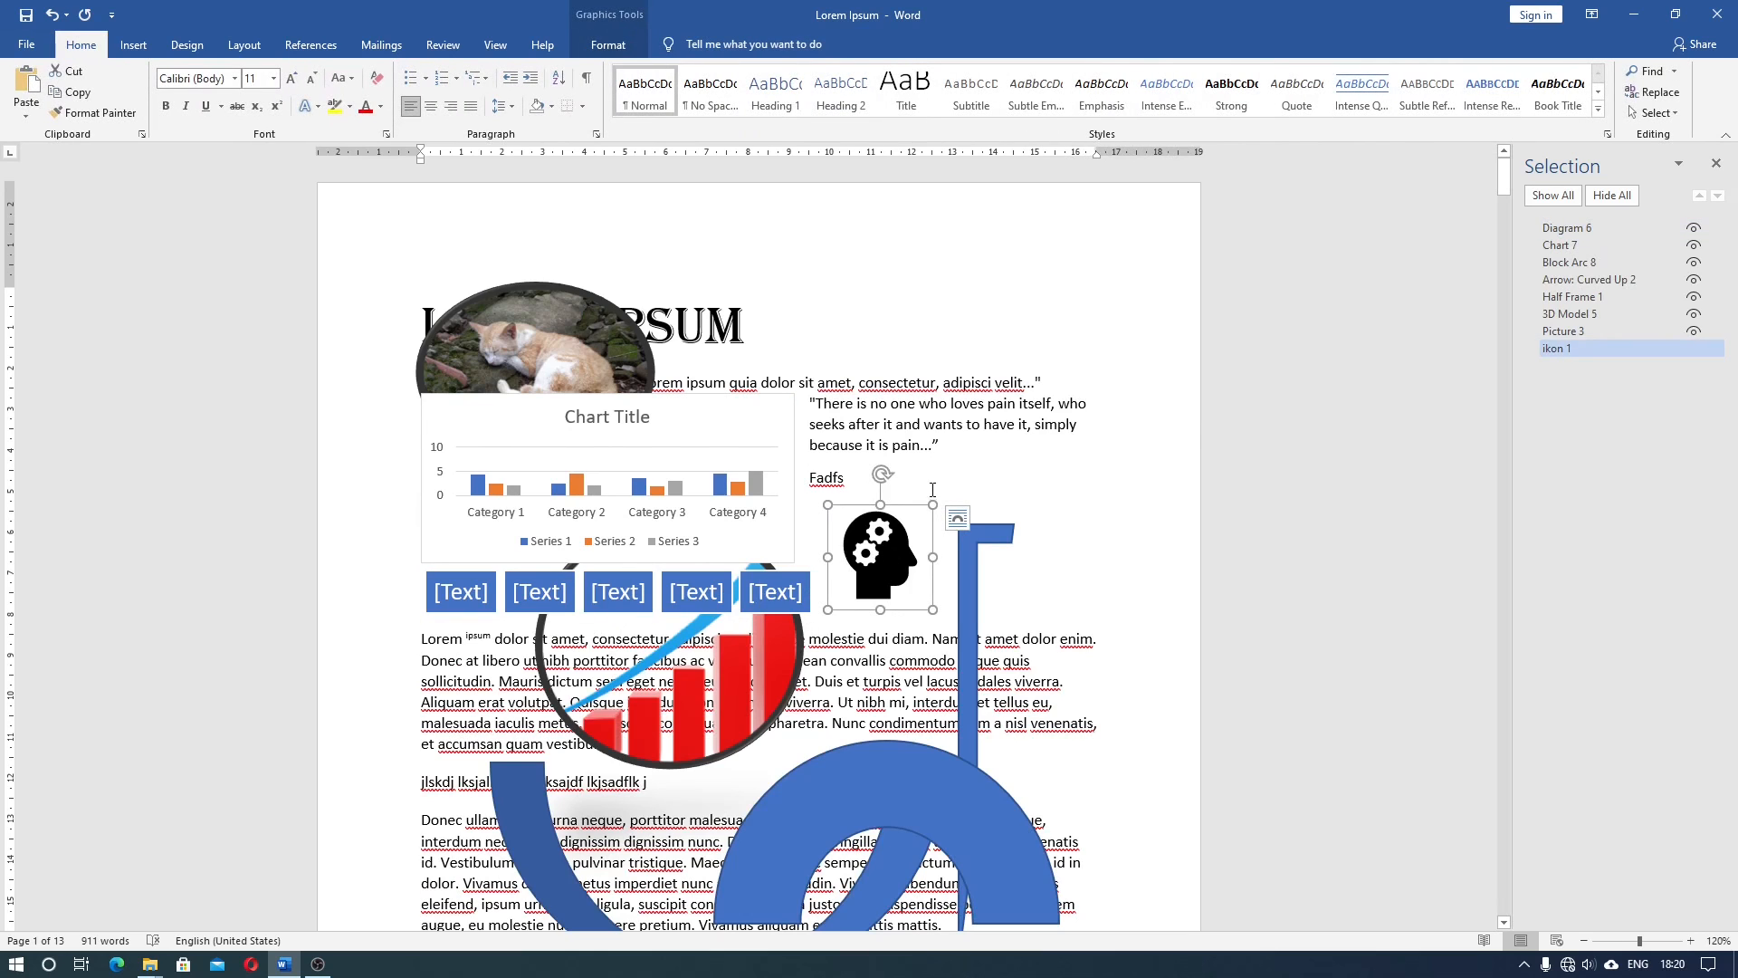
left_click(608, 44)
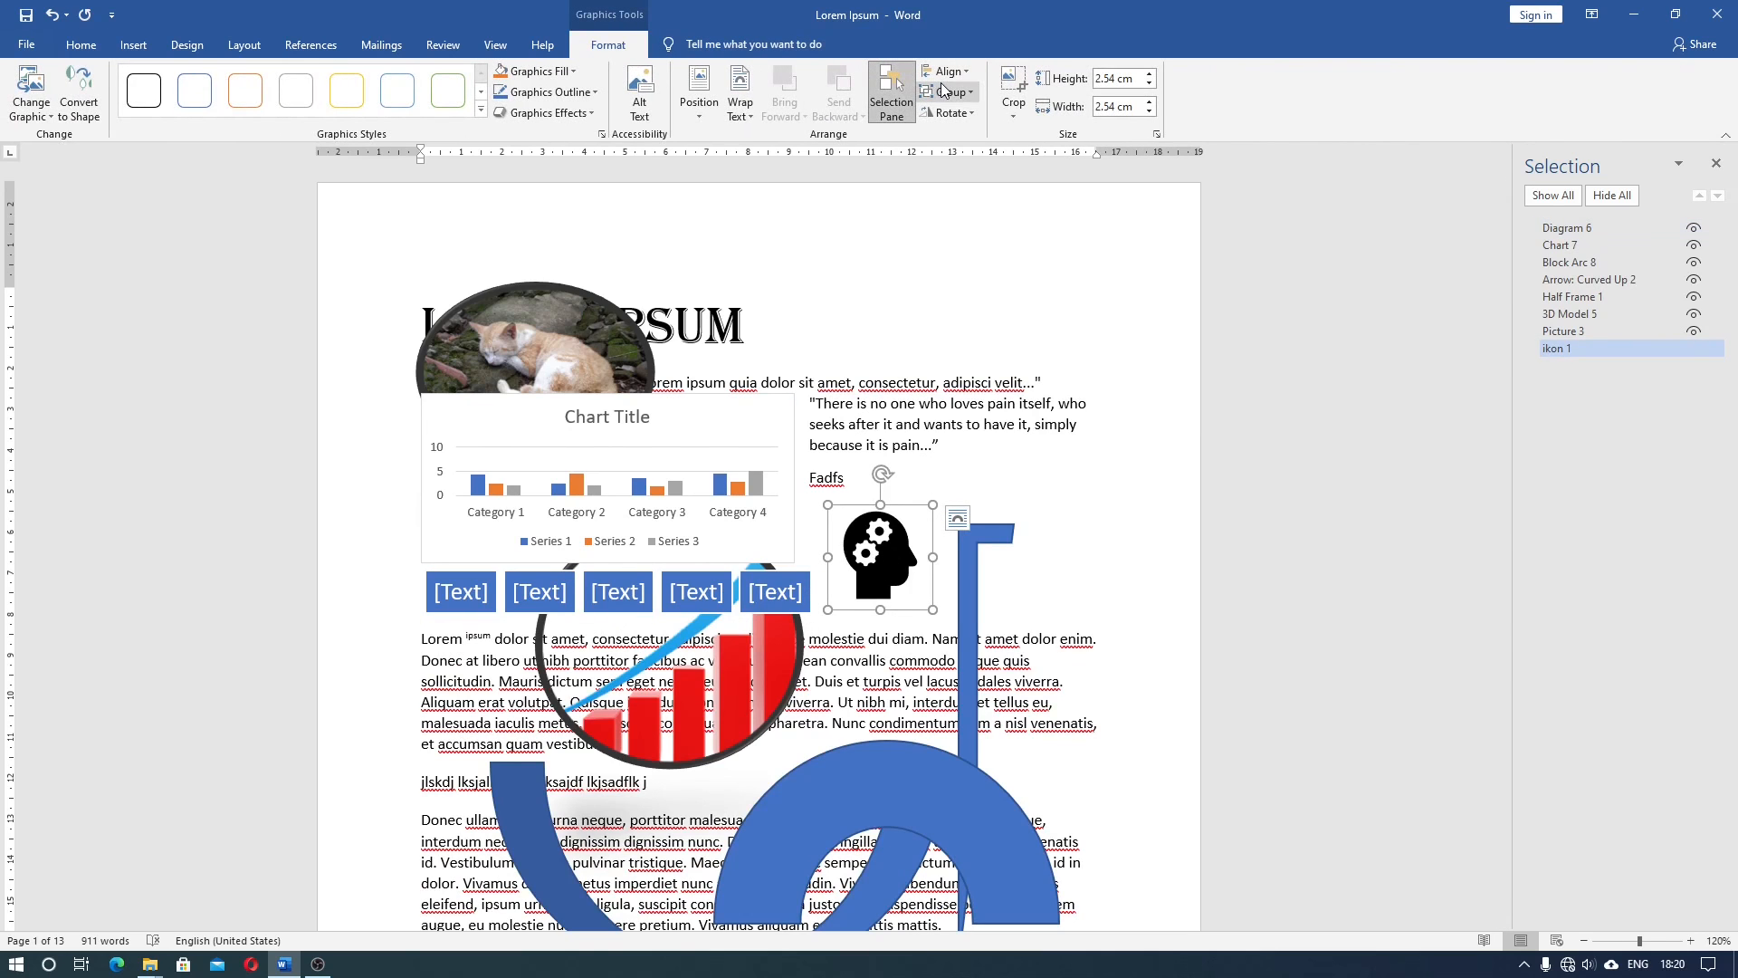
left_click(724, 103)
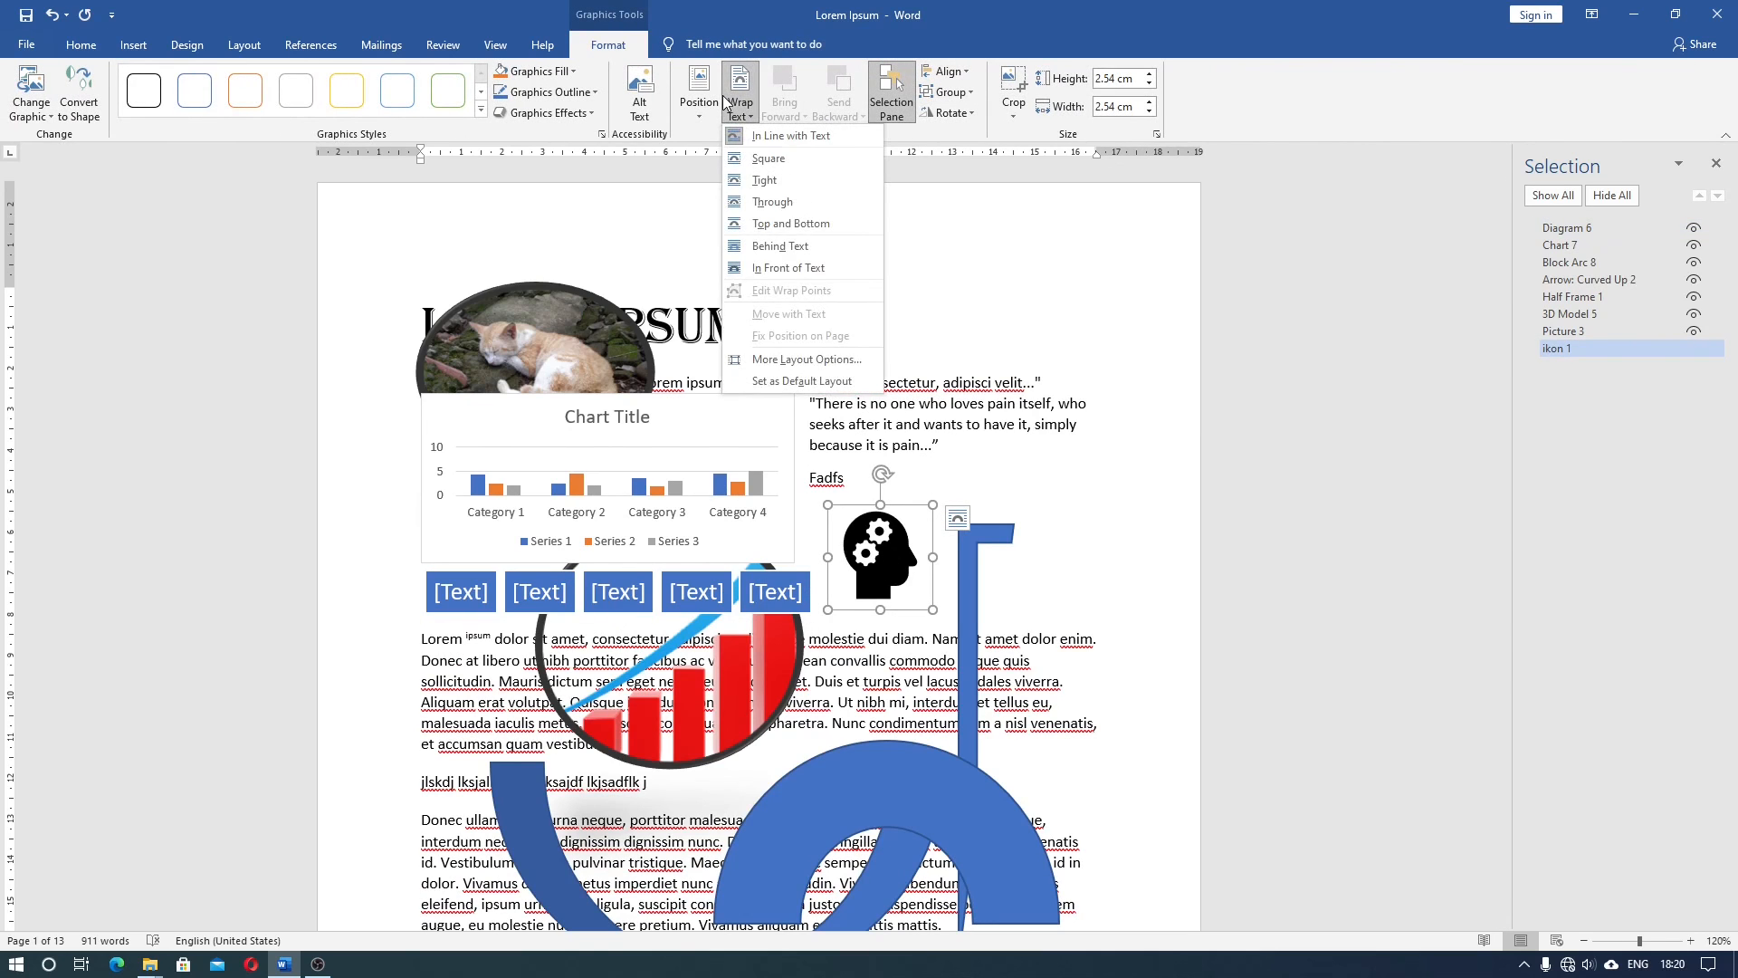
left_click(759, 161)
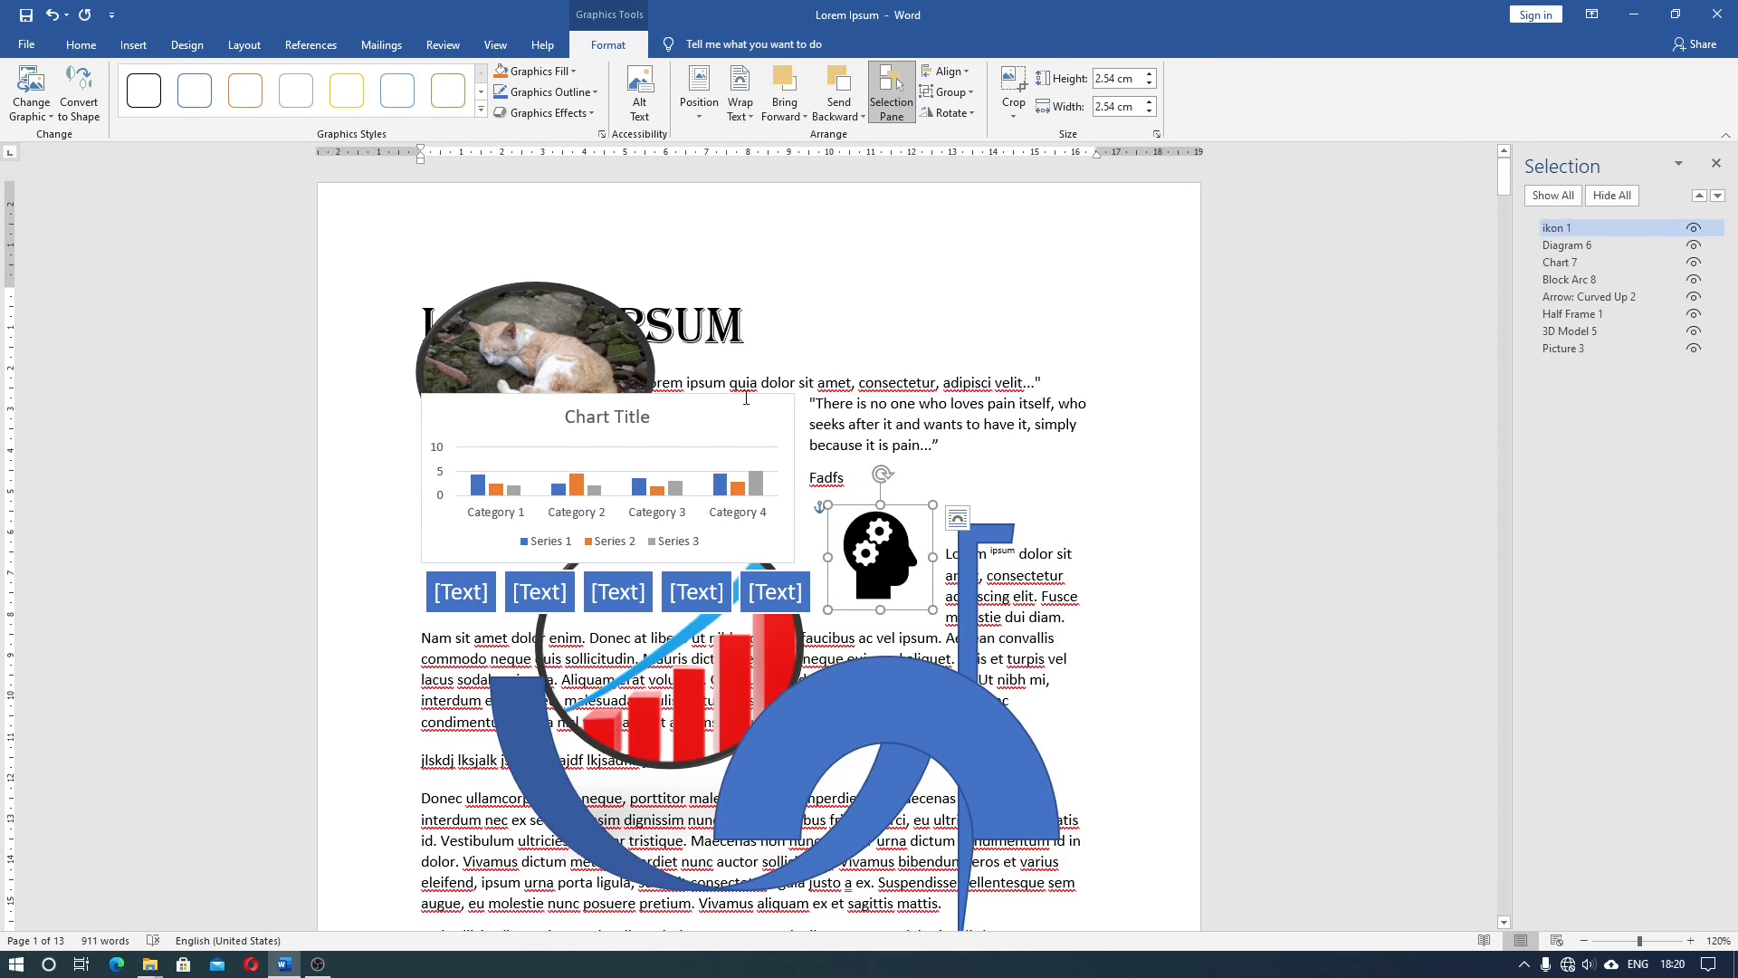
Step: Group the head icon, the SmartArt diagram and the column chart into one object
left_click(455, 579, "shift")
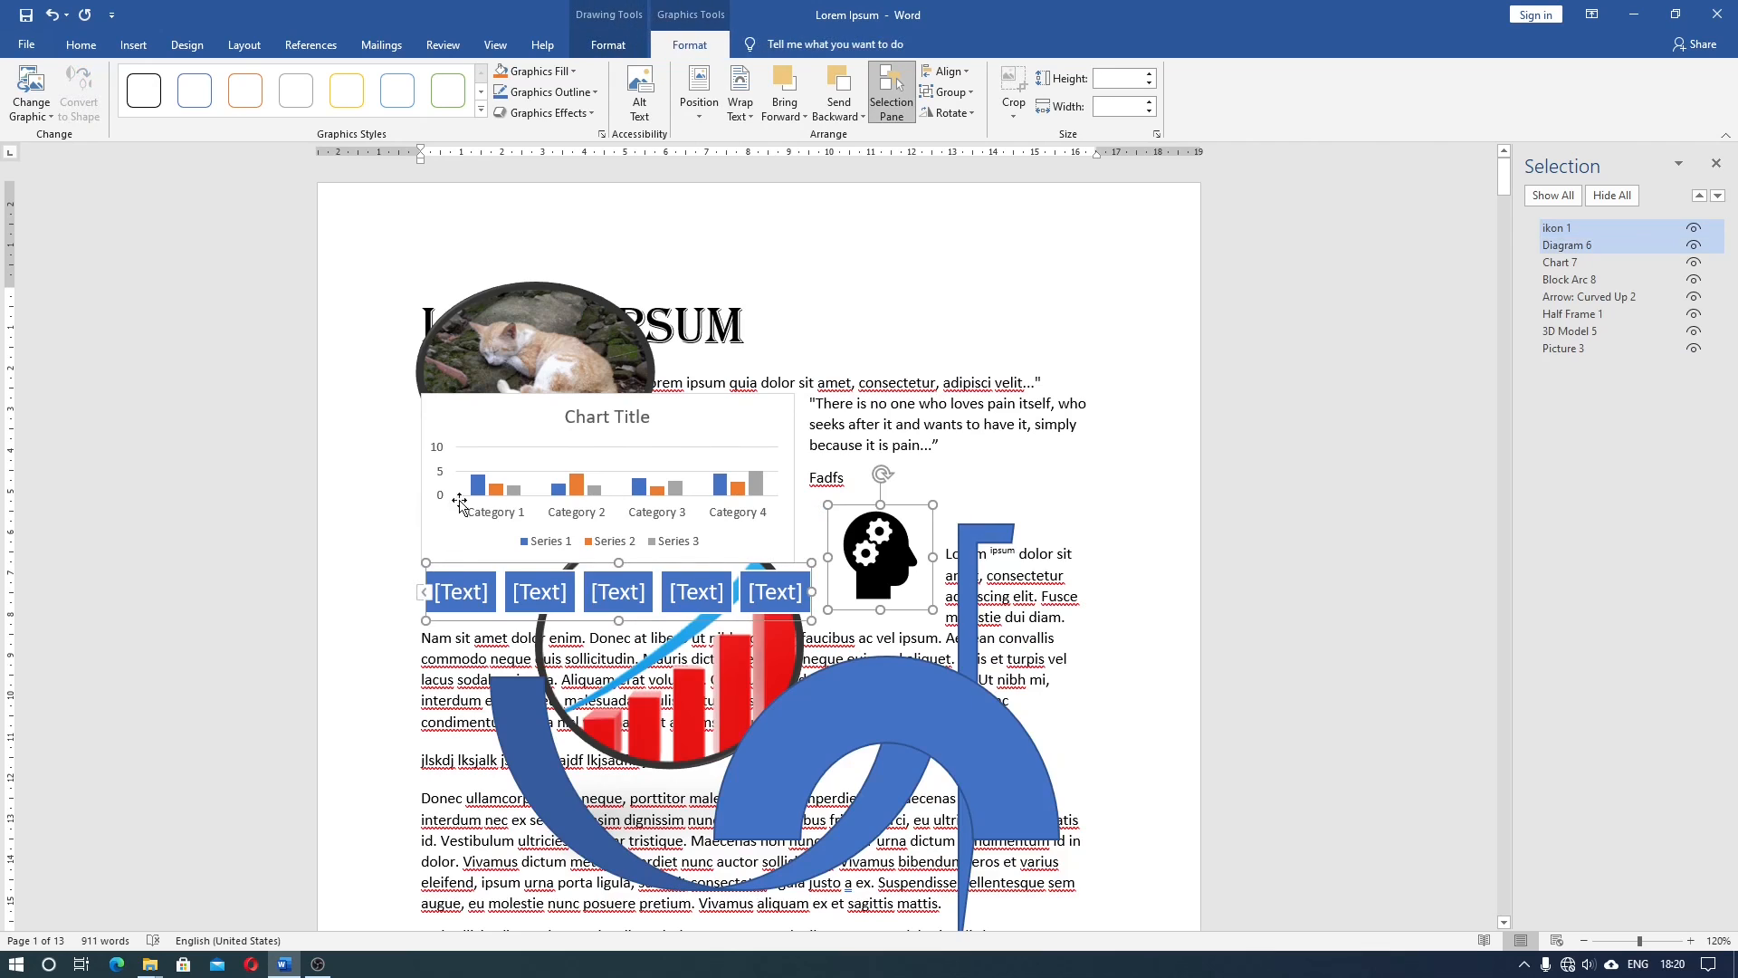
left_click(477, 409, "shift")
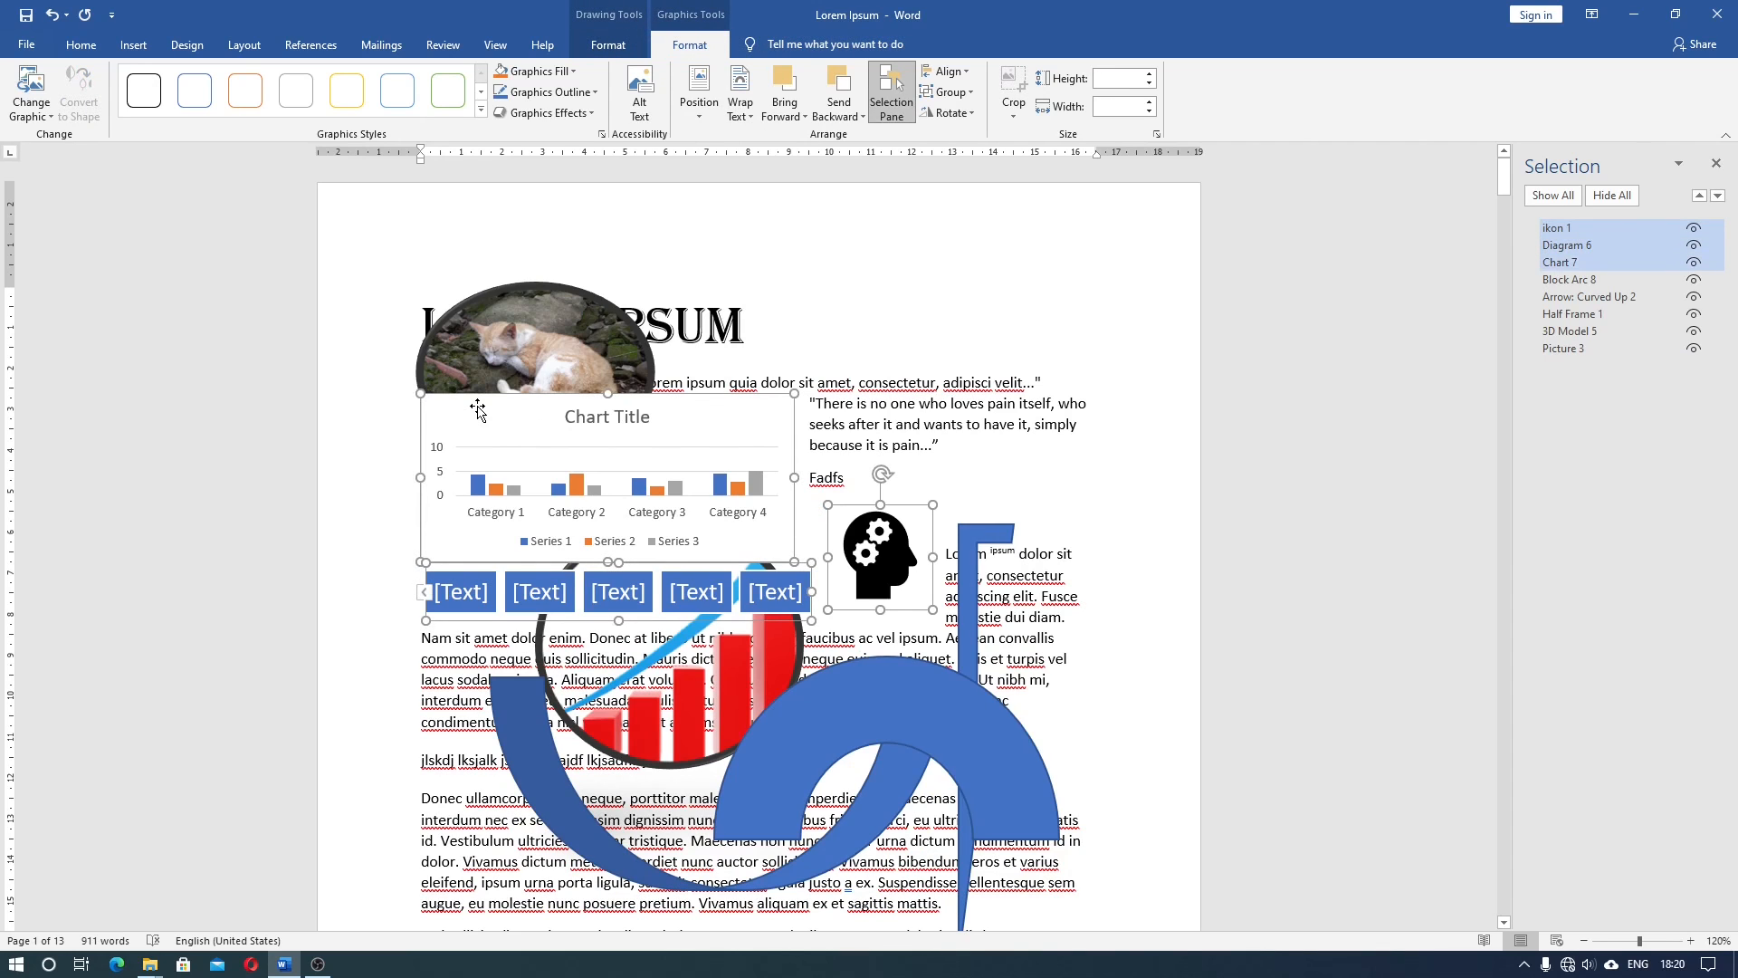
left_click(947, 92)
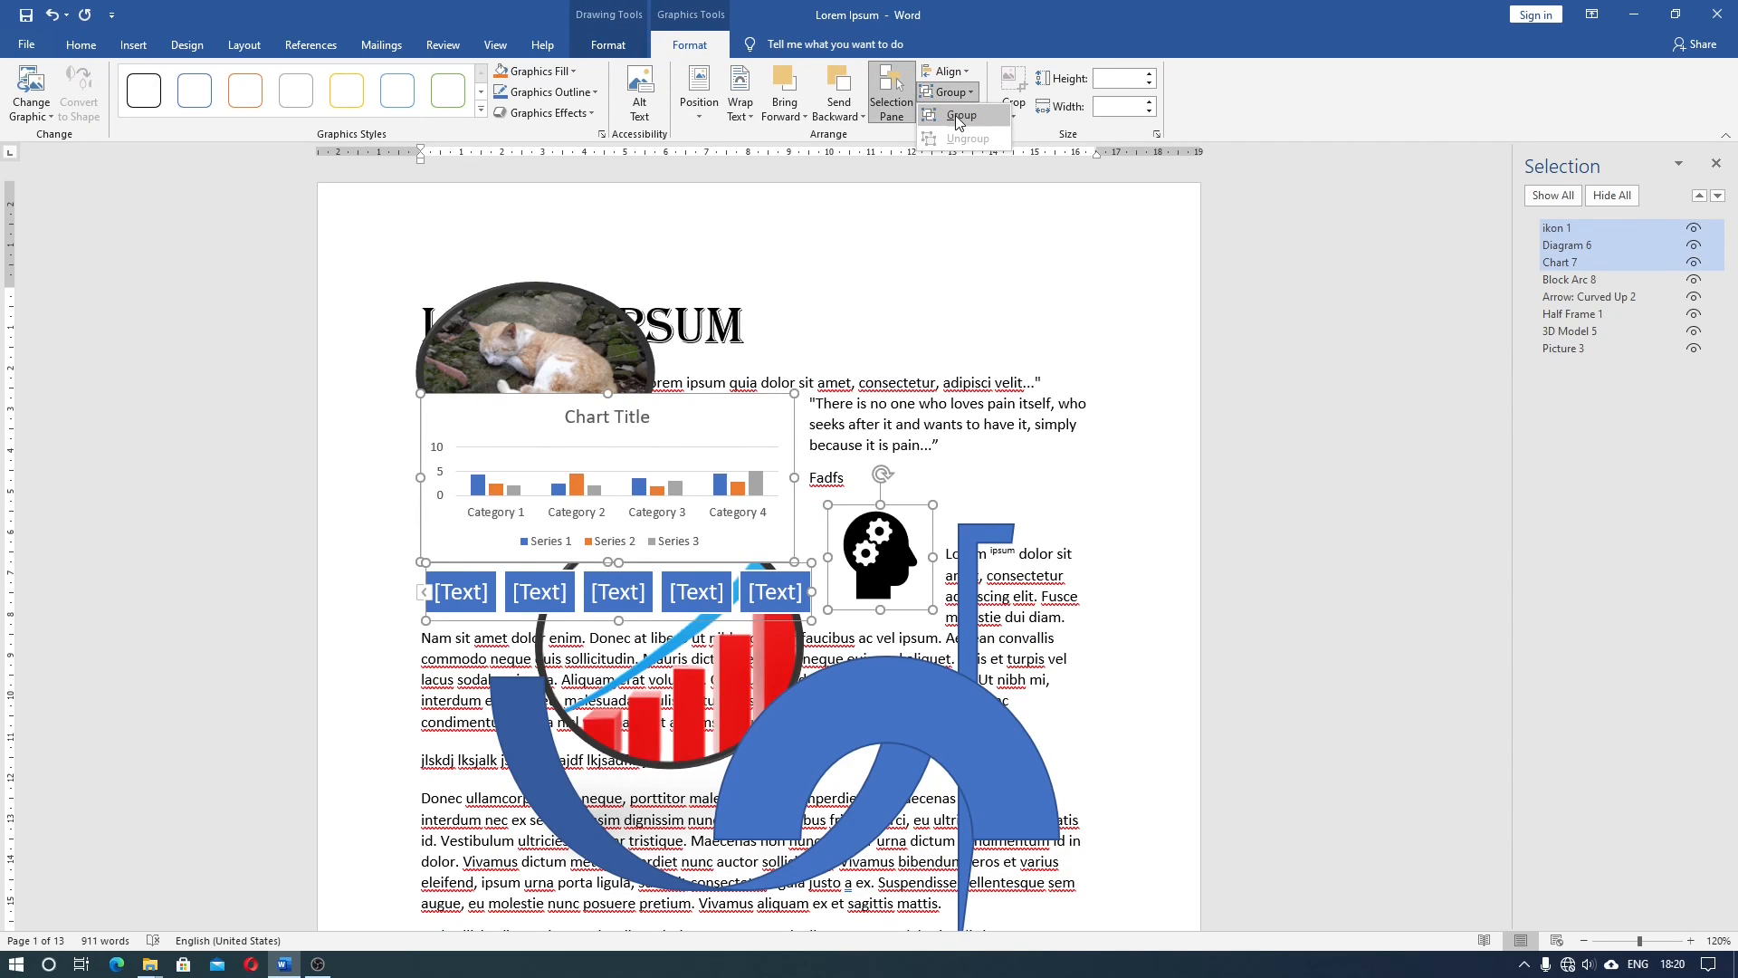
left_click(958, 116)
Step: Move the group of chart, diagram and icon down to just below the first line of the "Sed sollicitudin" paragraph, and ungroup it
scroll(869, 444, "down", 1)
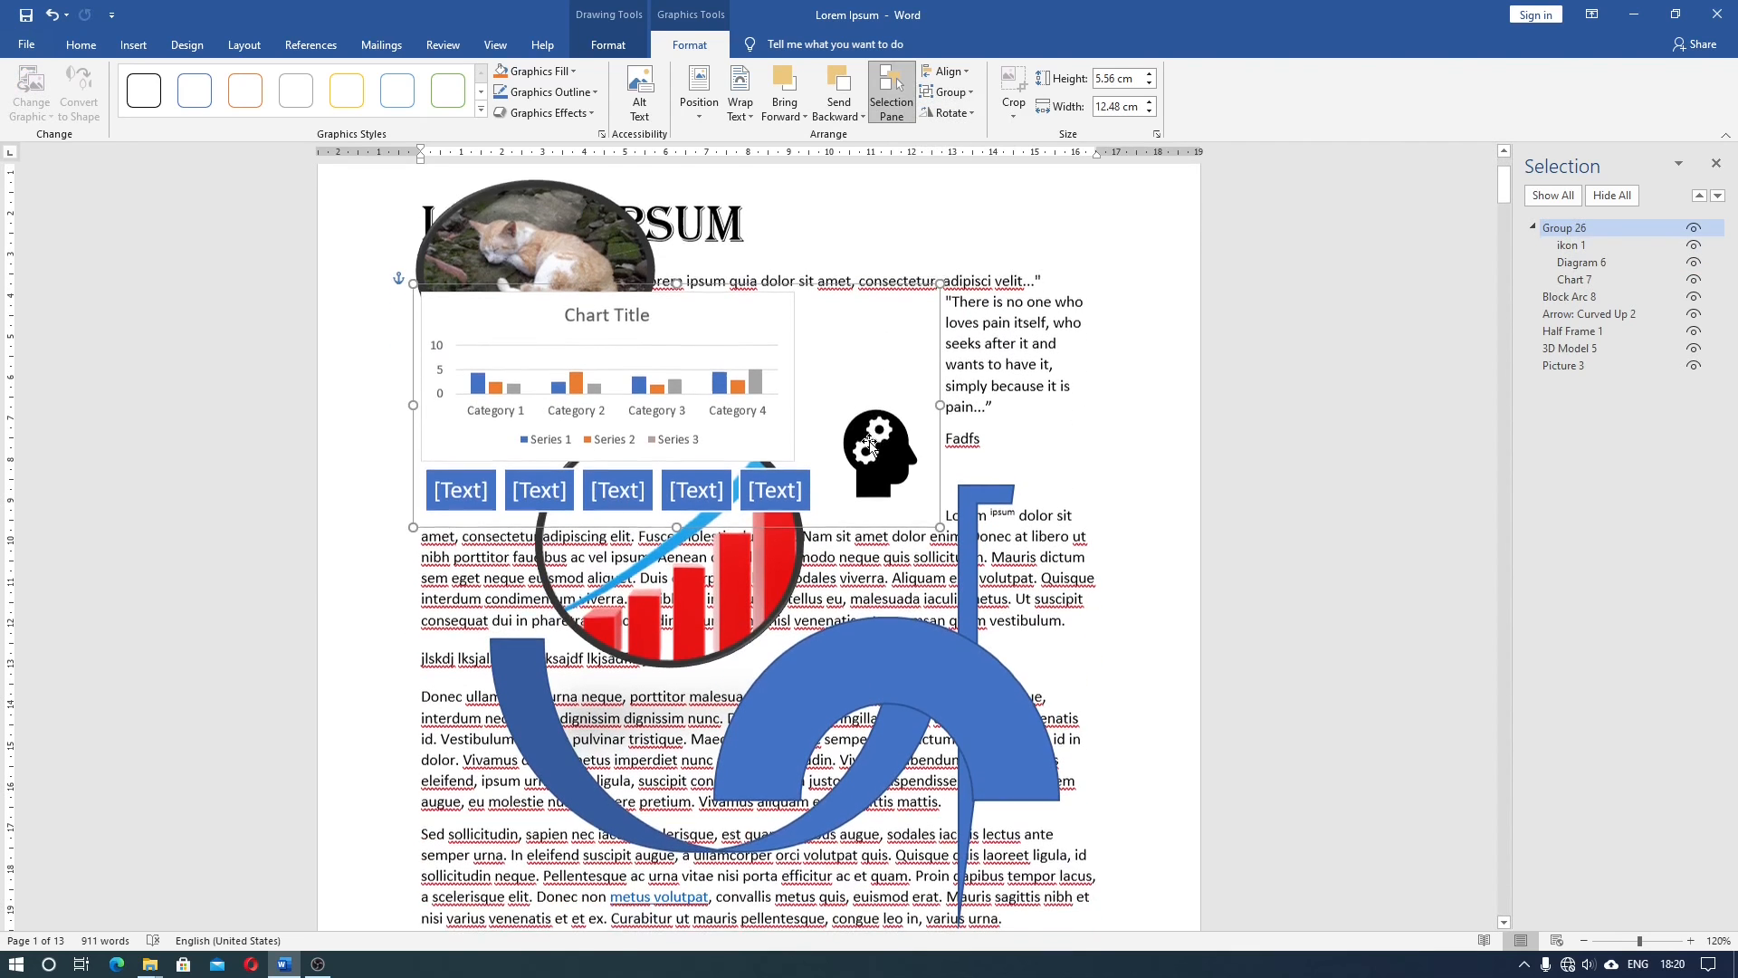
scroll(869, 444, "down", 1)
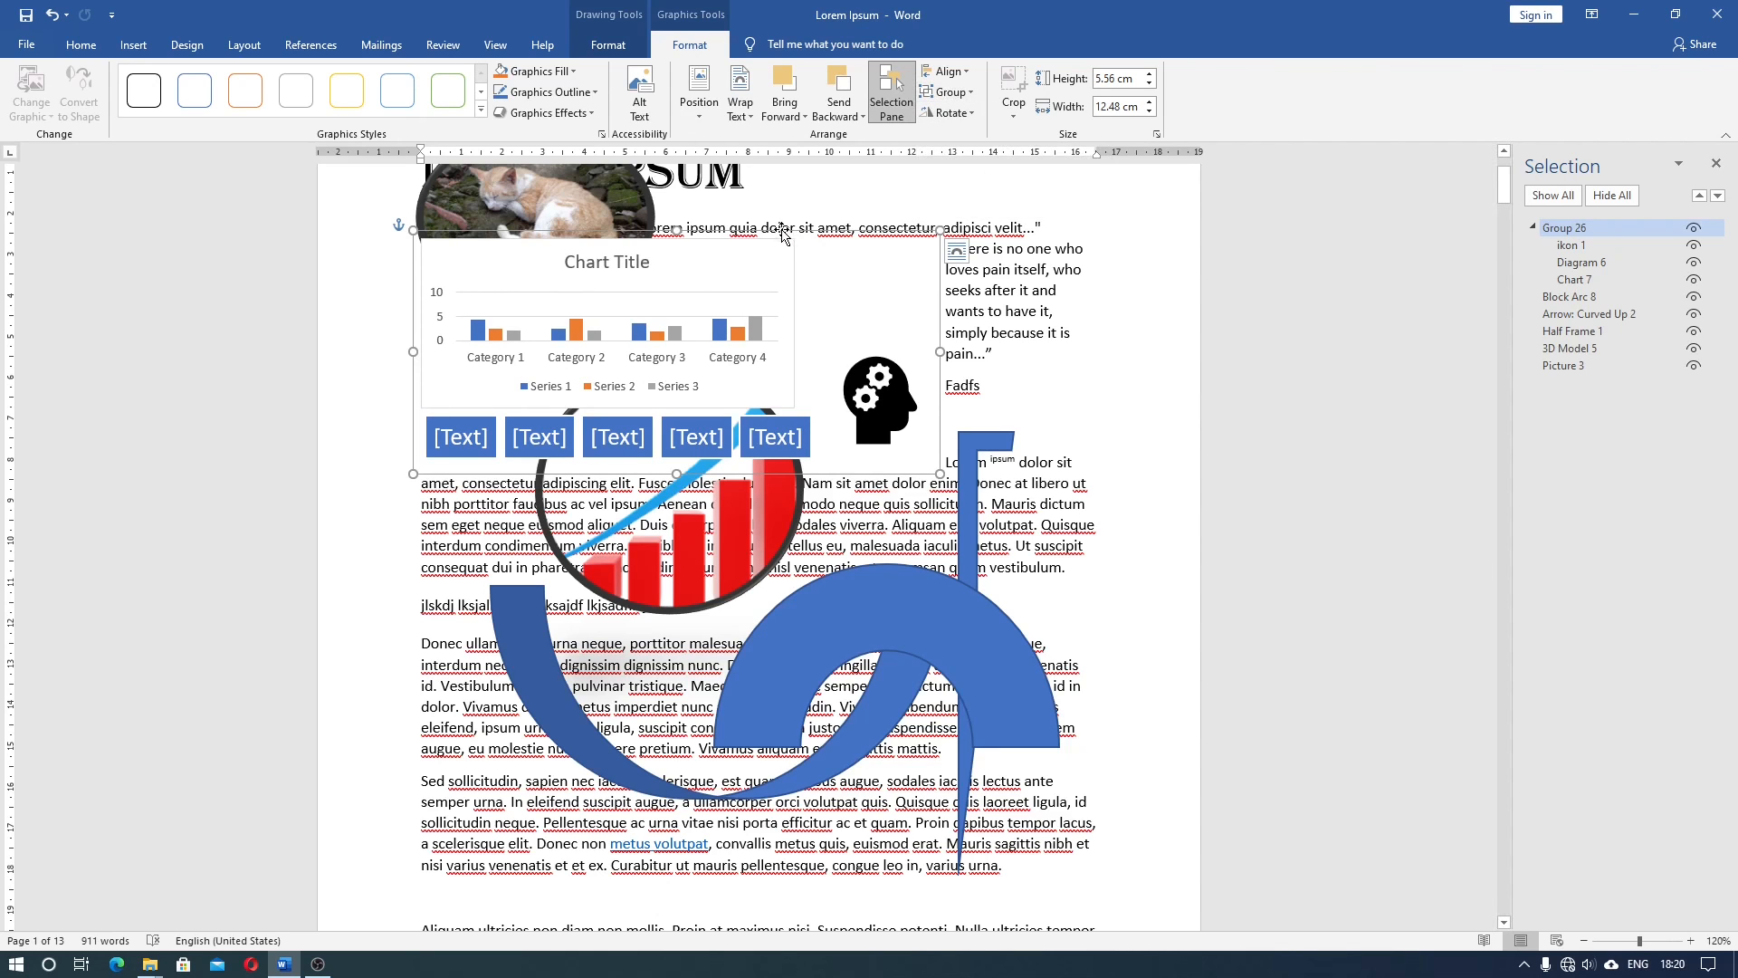
left_click_drag(788, 232, 812, 668)
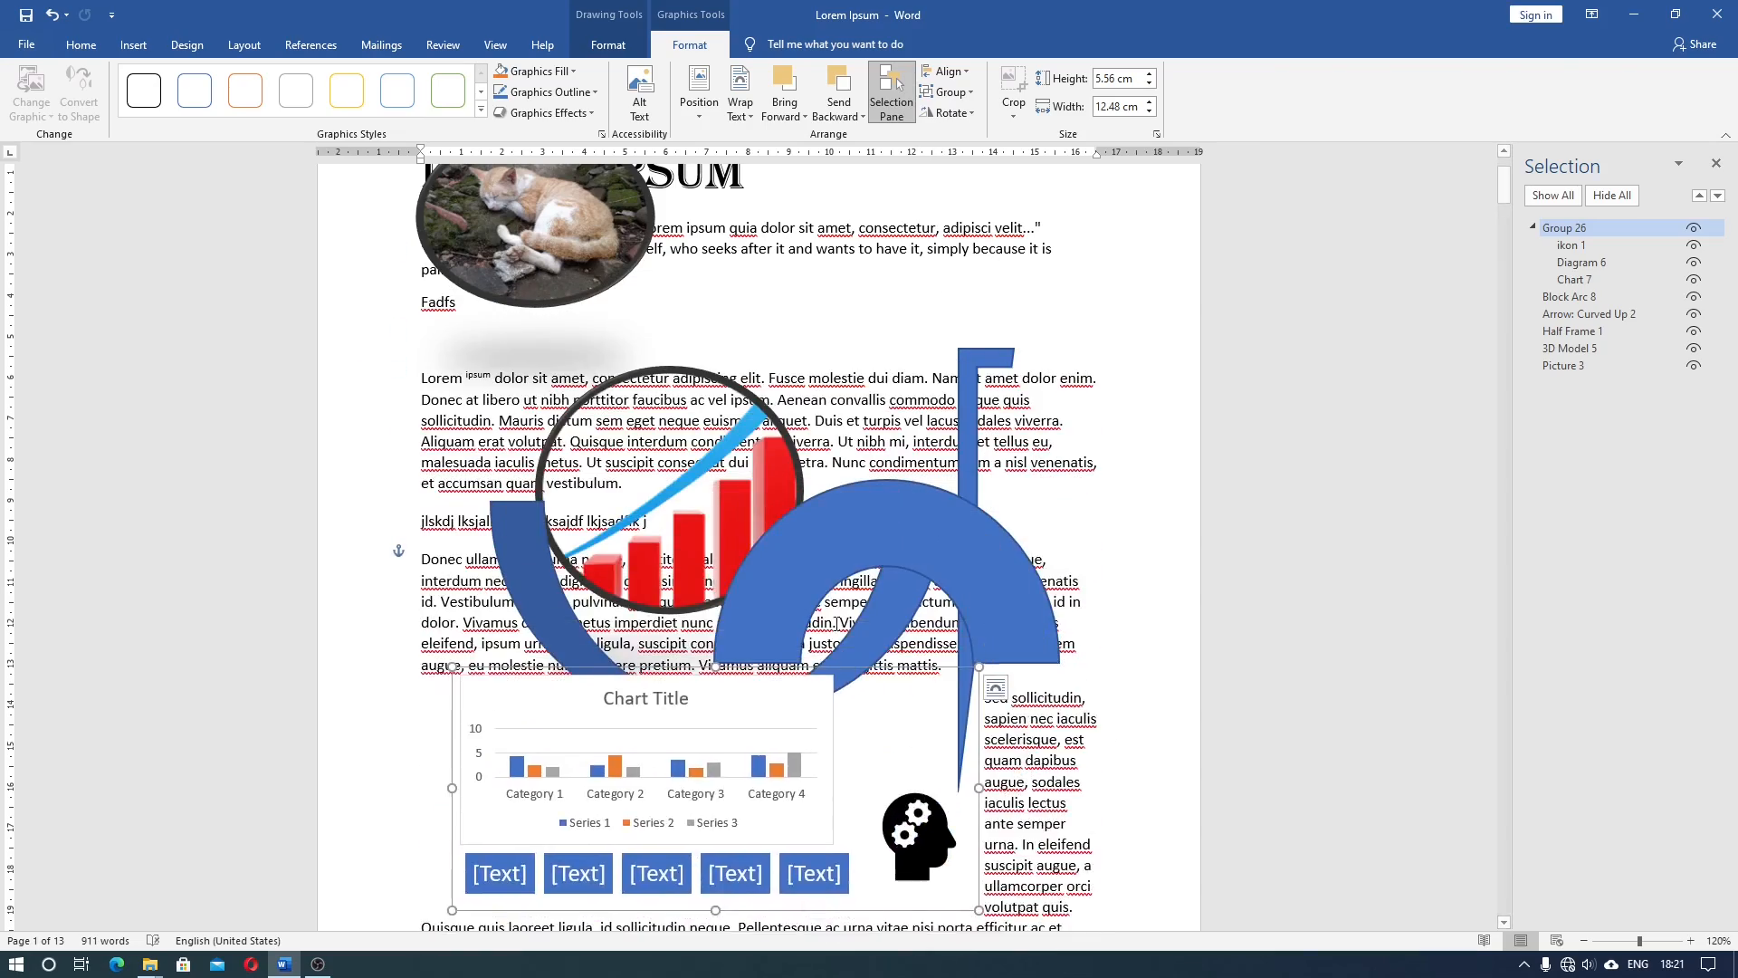
scroll(843, 543, "down", 3)
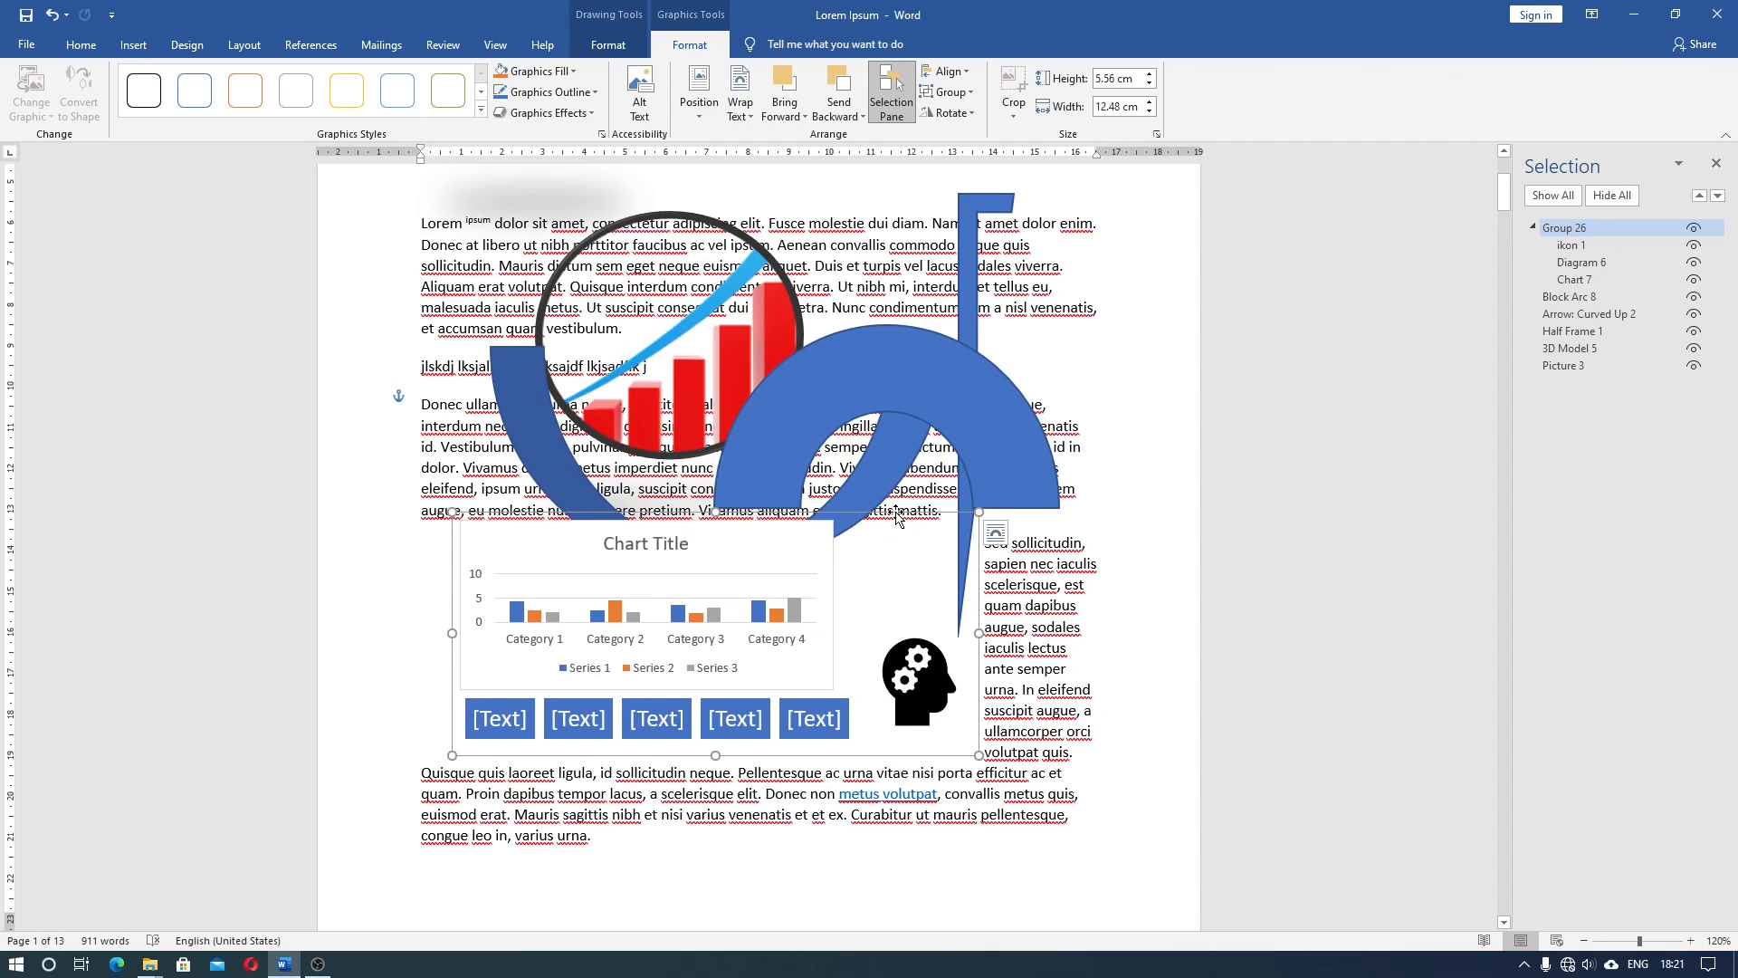
left_click_drag(893, 521, 896, 554)
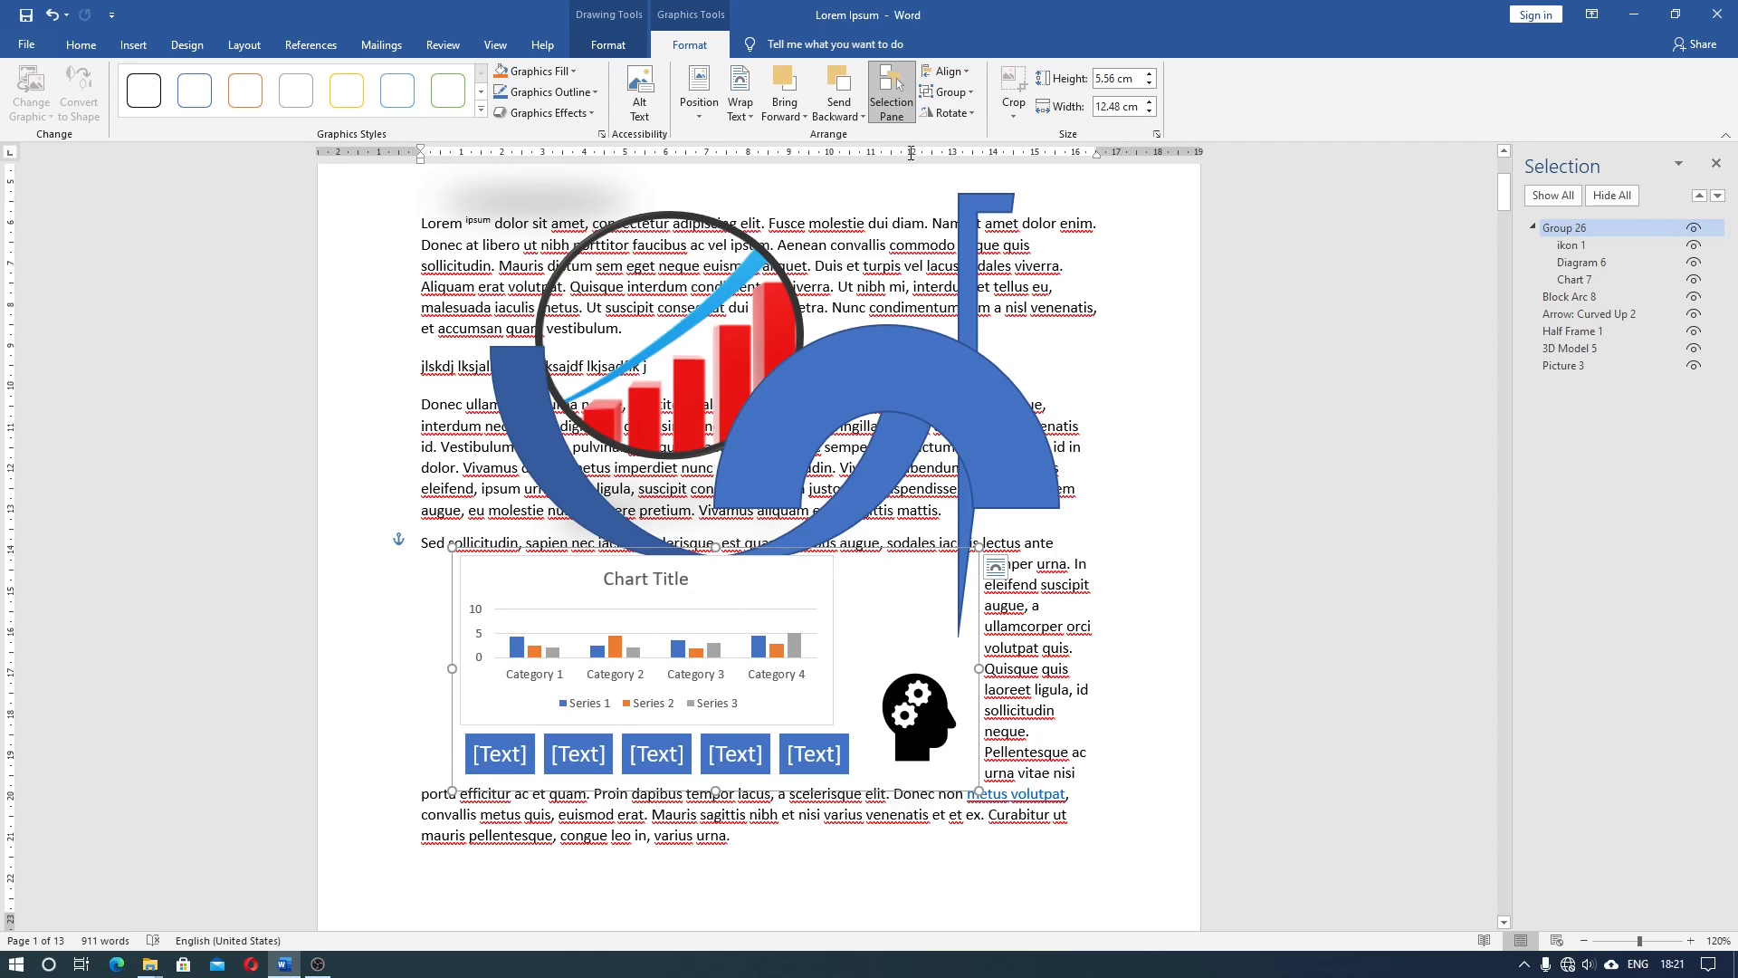
left_click(965, 94)
left_click(966, 138)
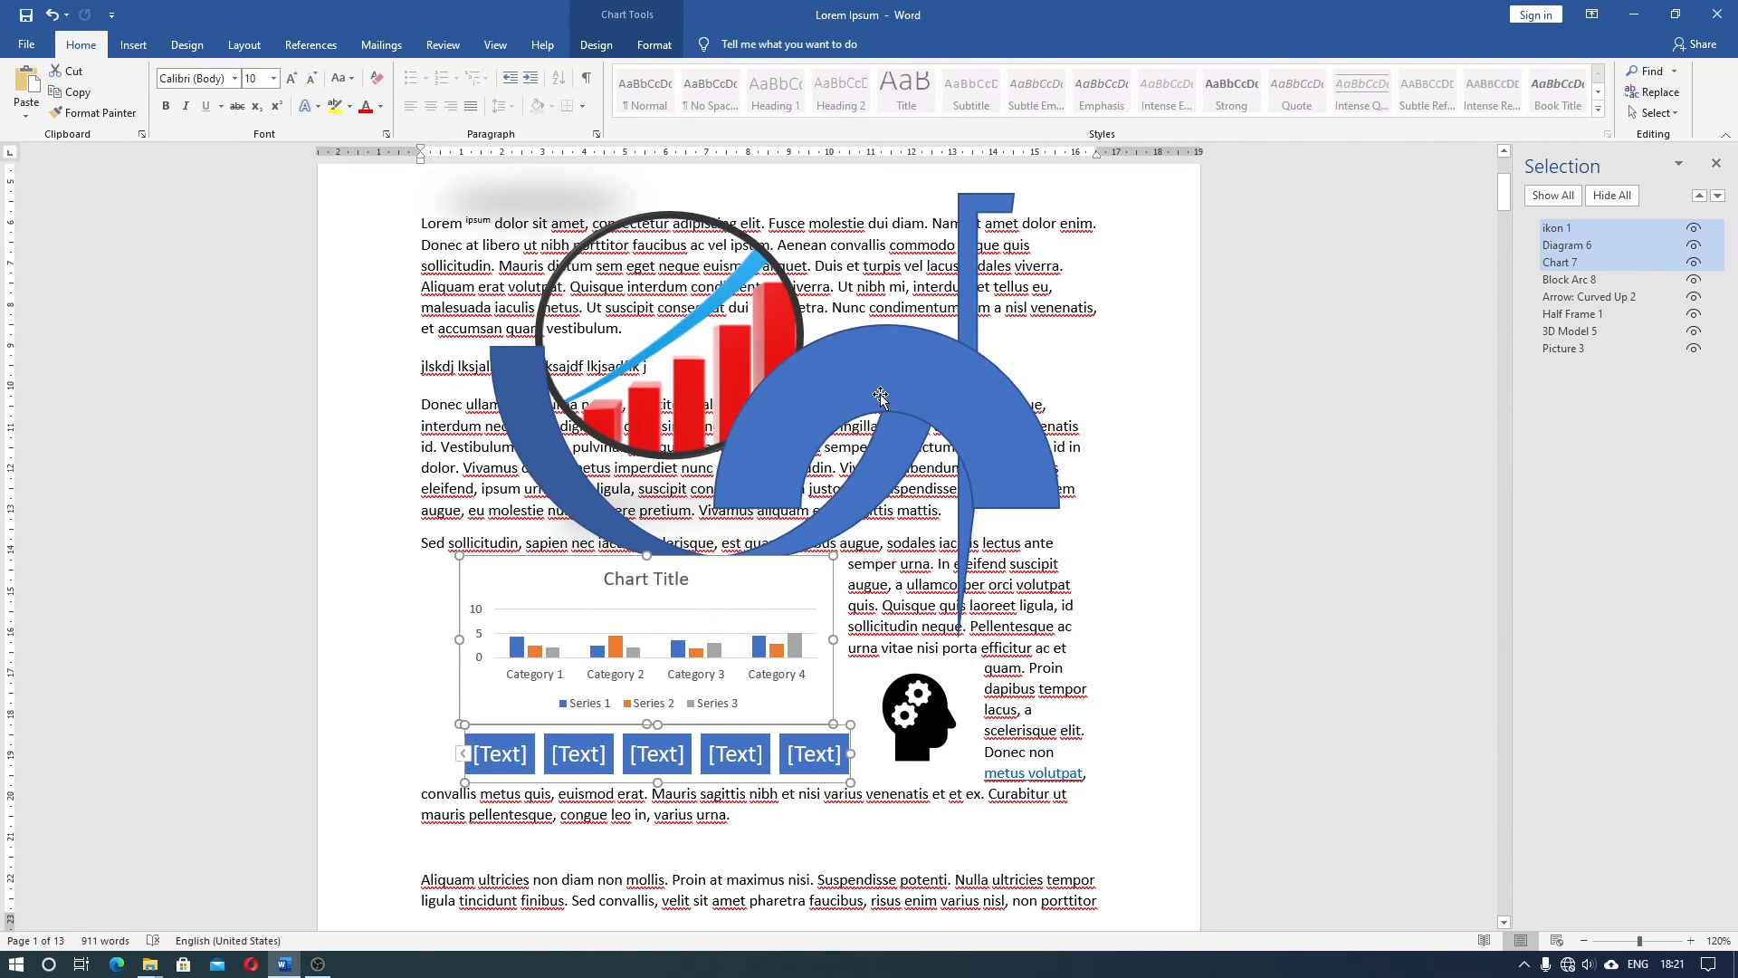
Step: Group the block arc, the curved-up arrow and the half frame shapes into one object
left_click(880, 395)
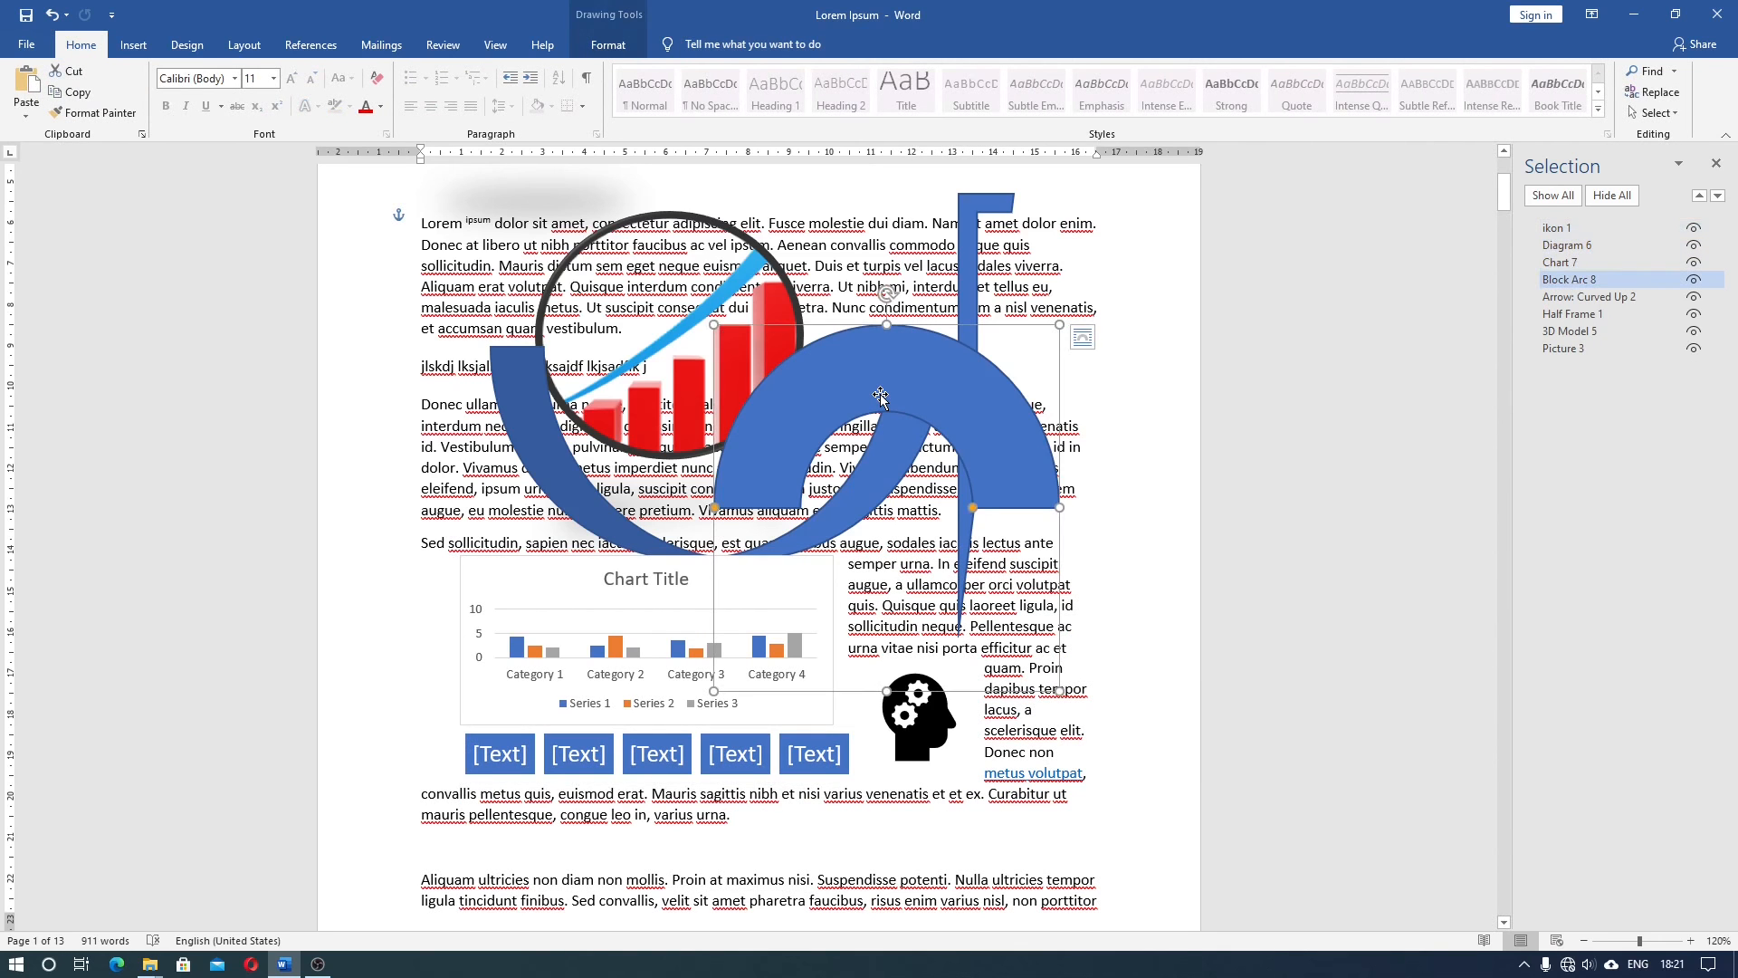
scroll(880, 396, "up", 2)
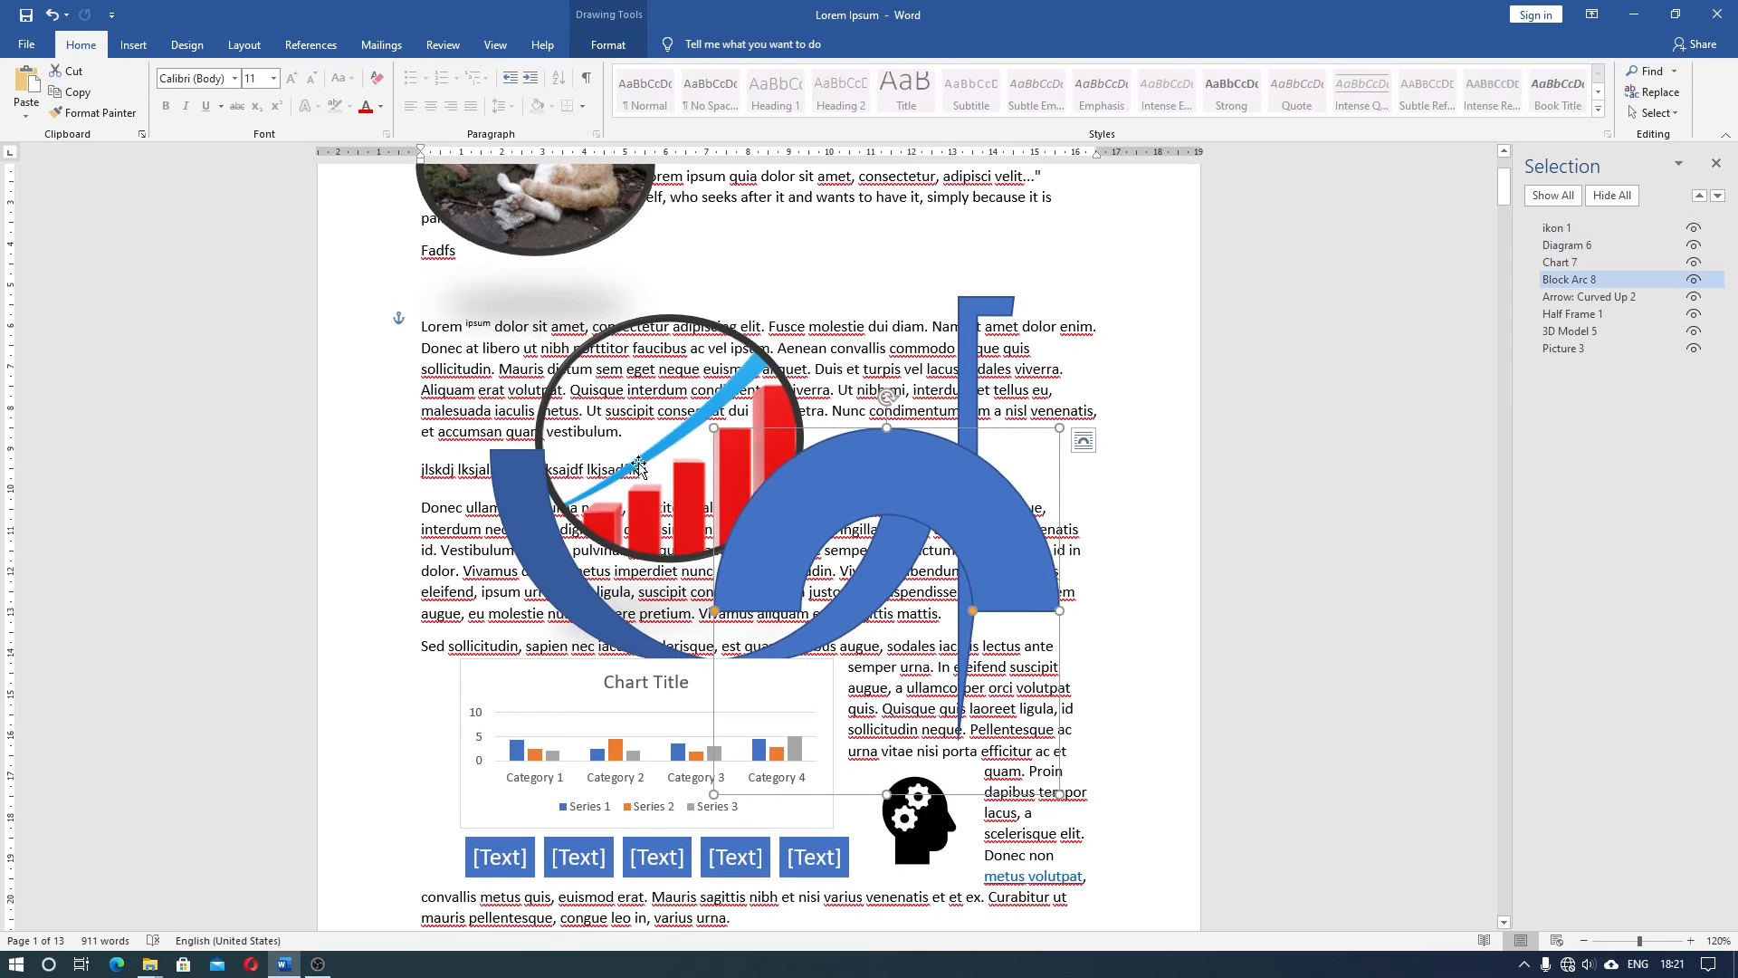
left_click(546, 518, "shift")
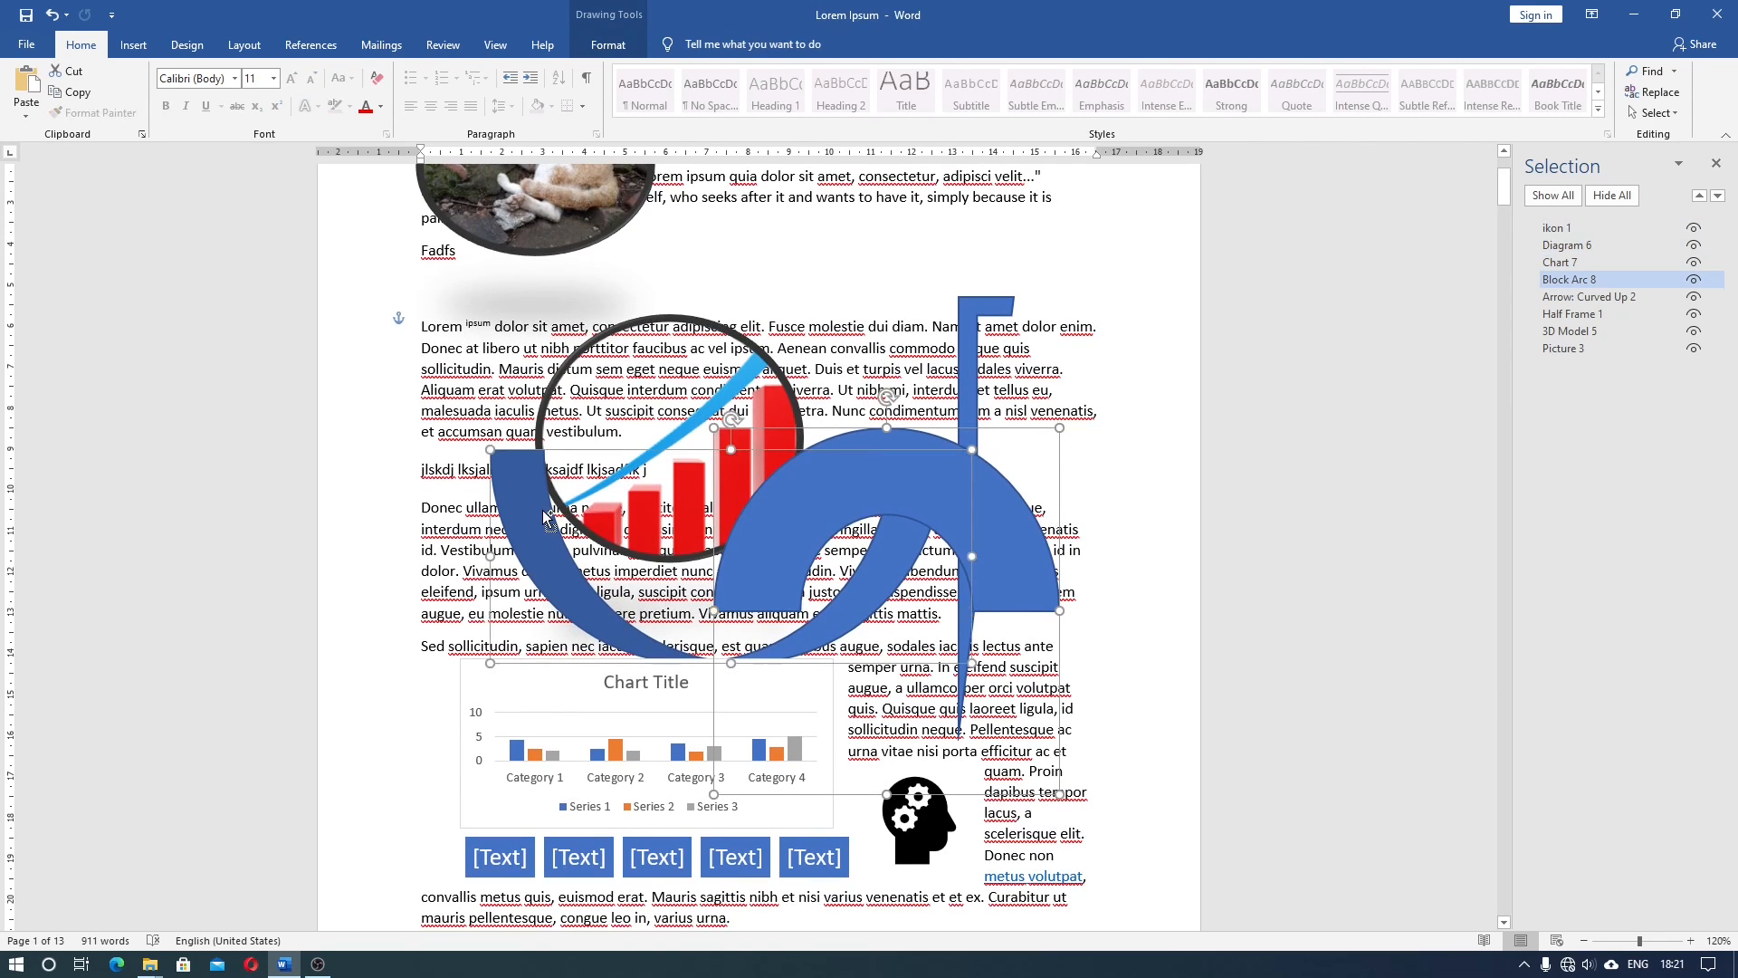
left_click(974, 337, "shift")
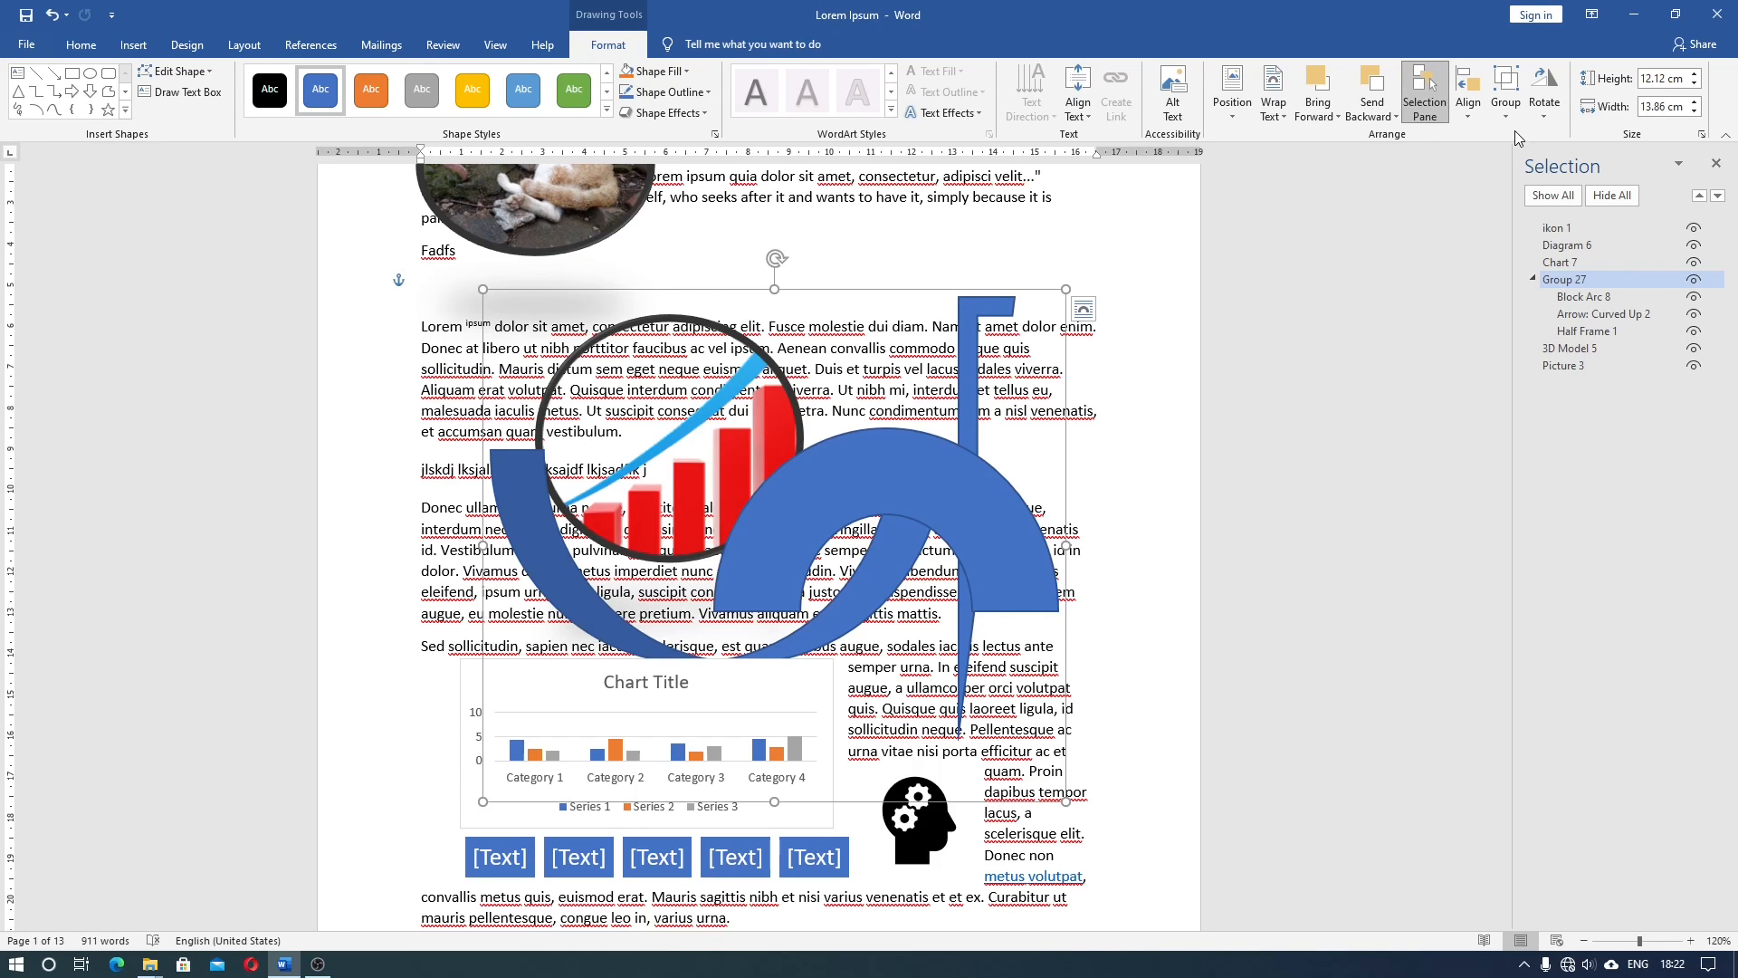
Step: Ungroup the block arc, curved-up arrow and half frame shapes, and deselect them
left_click(1507, 107)
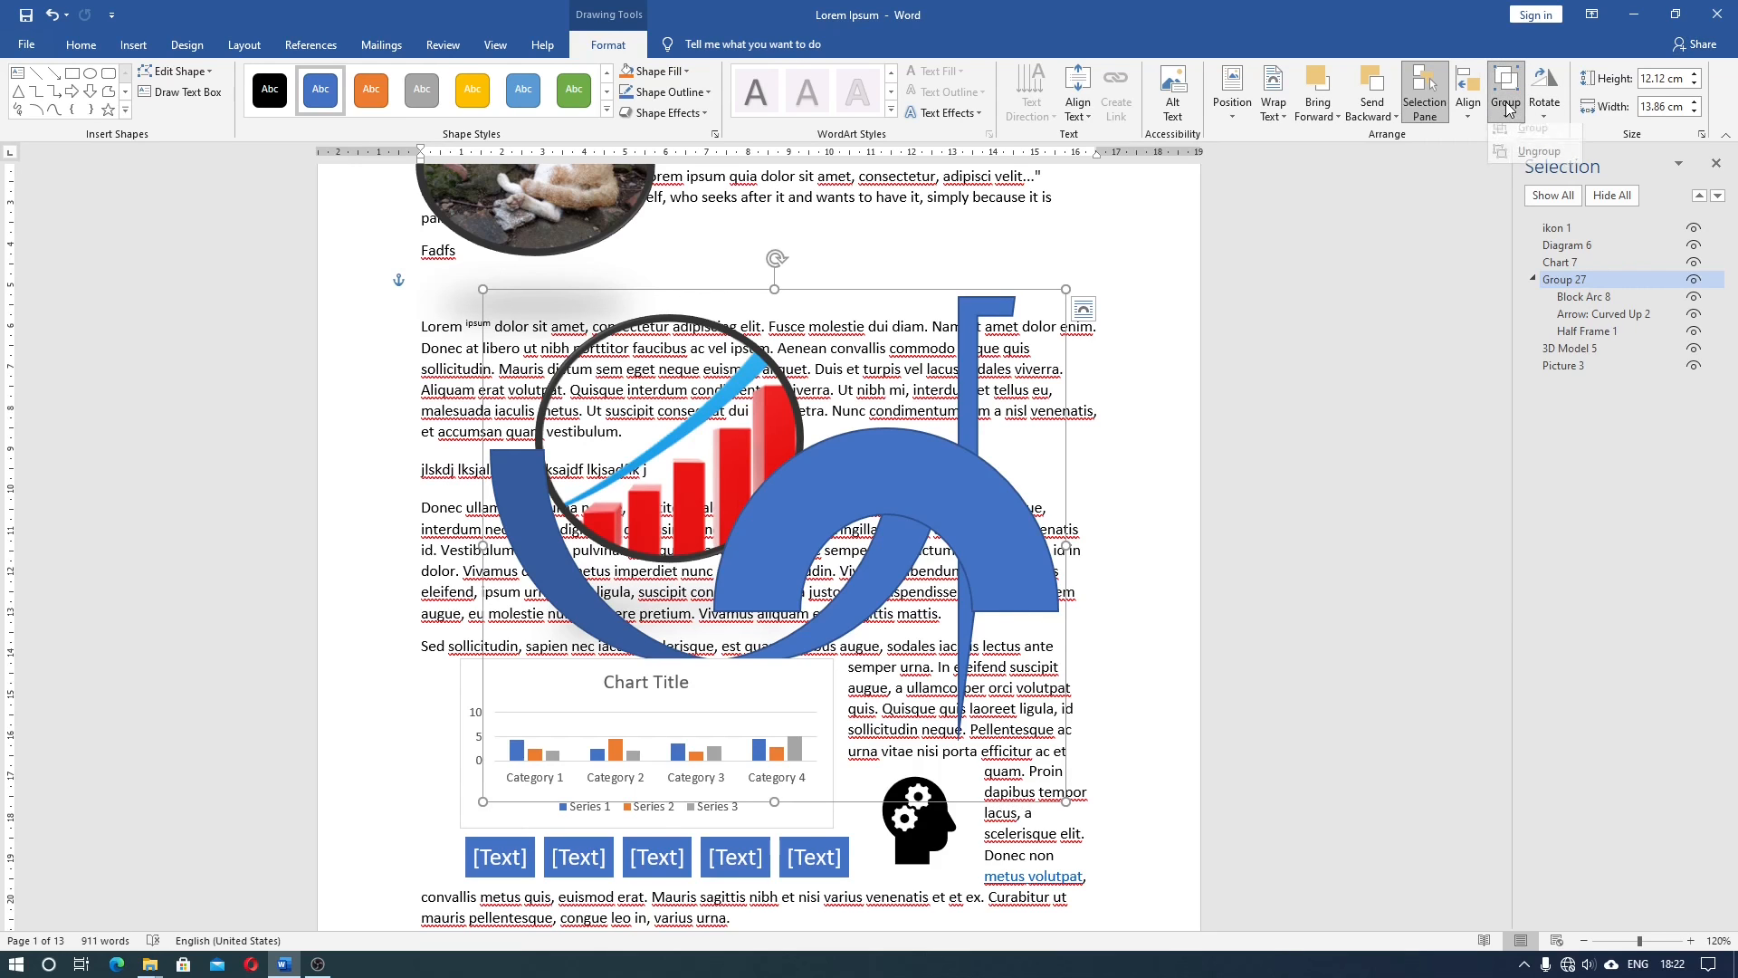
left_click(1504, 163)
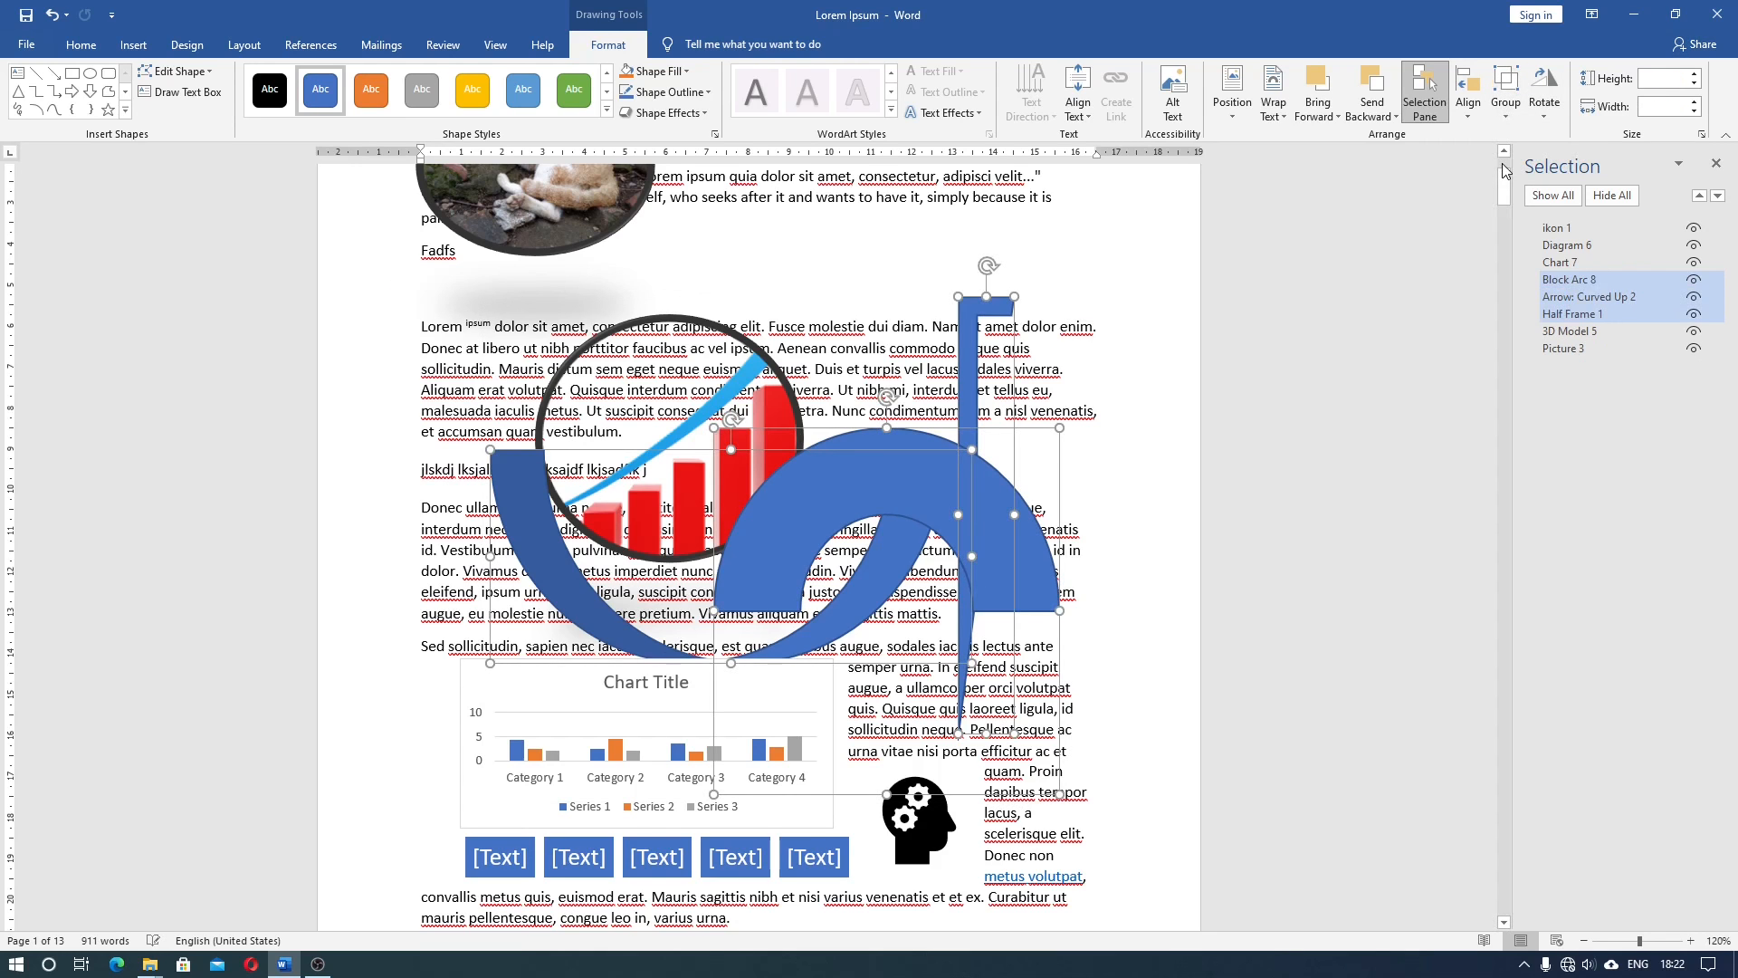
left_click(1236, 321)
Step: Move the half frame up and slightly left, the block arc up and right, and the curved-up arrow up and left as separate shapes
left_click_drag(968, 362, 928, 273)
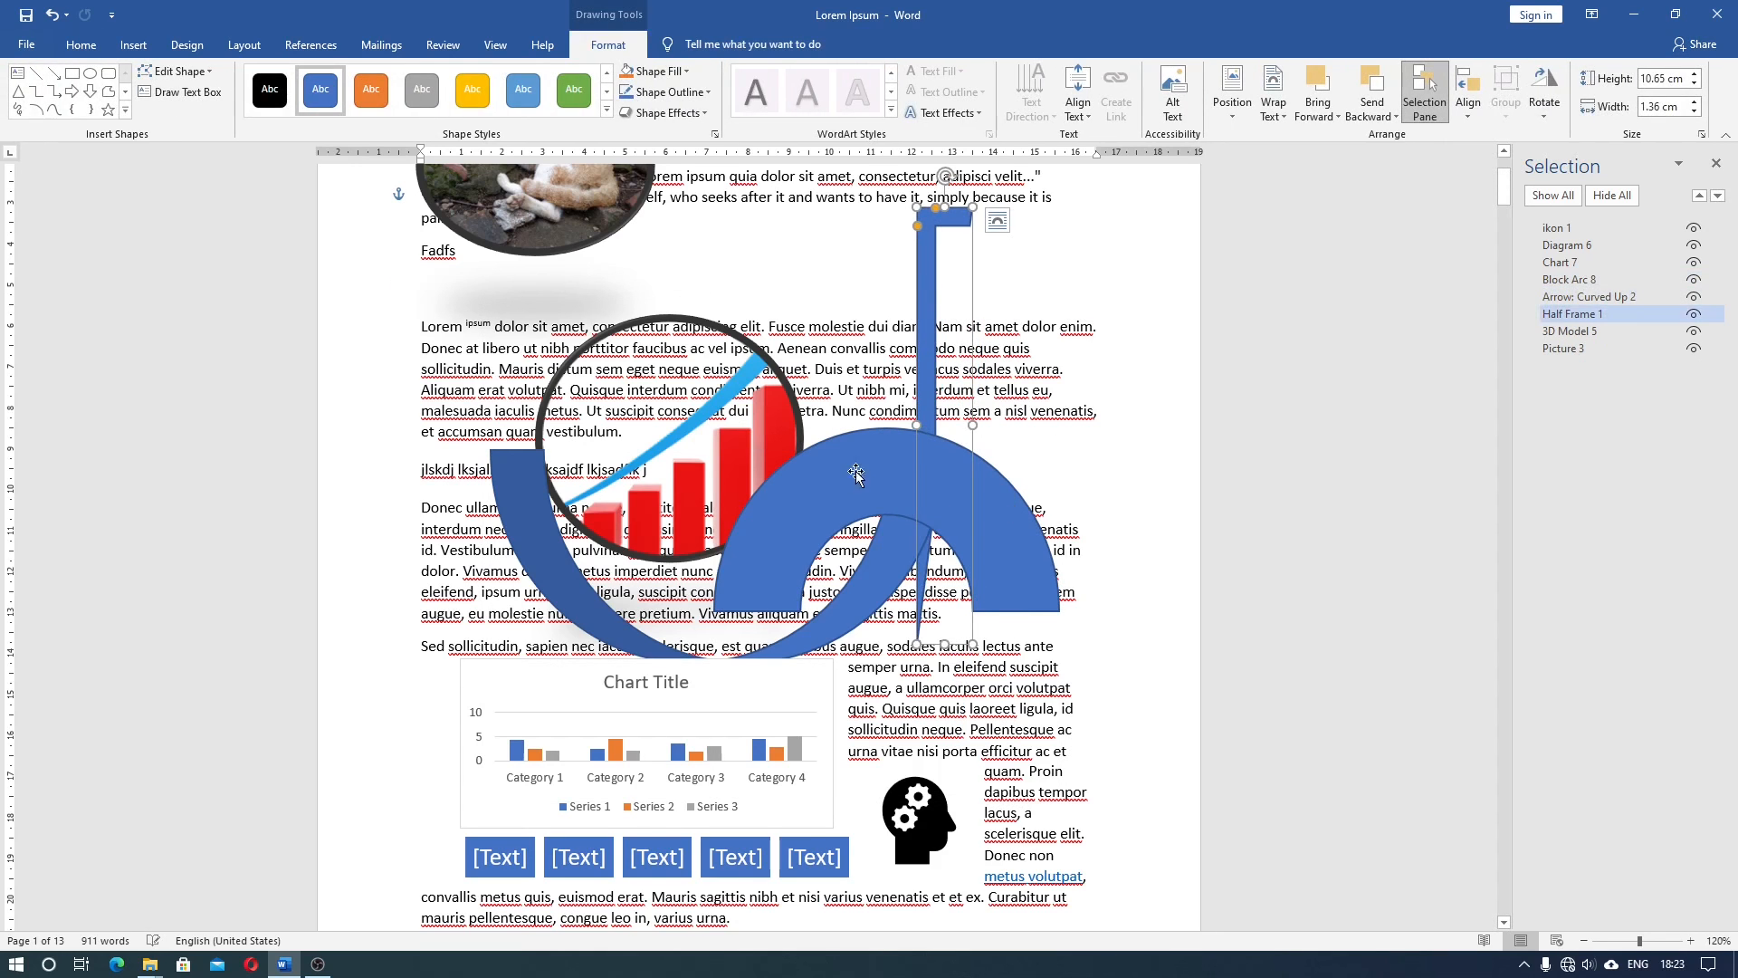
left_click_drag(856, 471, 919, 355)
left_click_drag(550, 543, 457, 431)
Step: Select the curved-up arrow, block arc and half frame together at their new positions and group them again
left_click(980, 366, "ctrl")
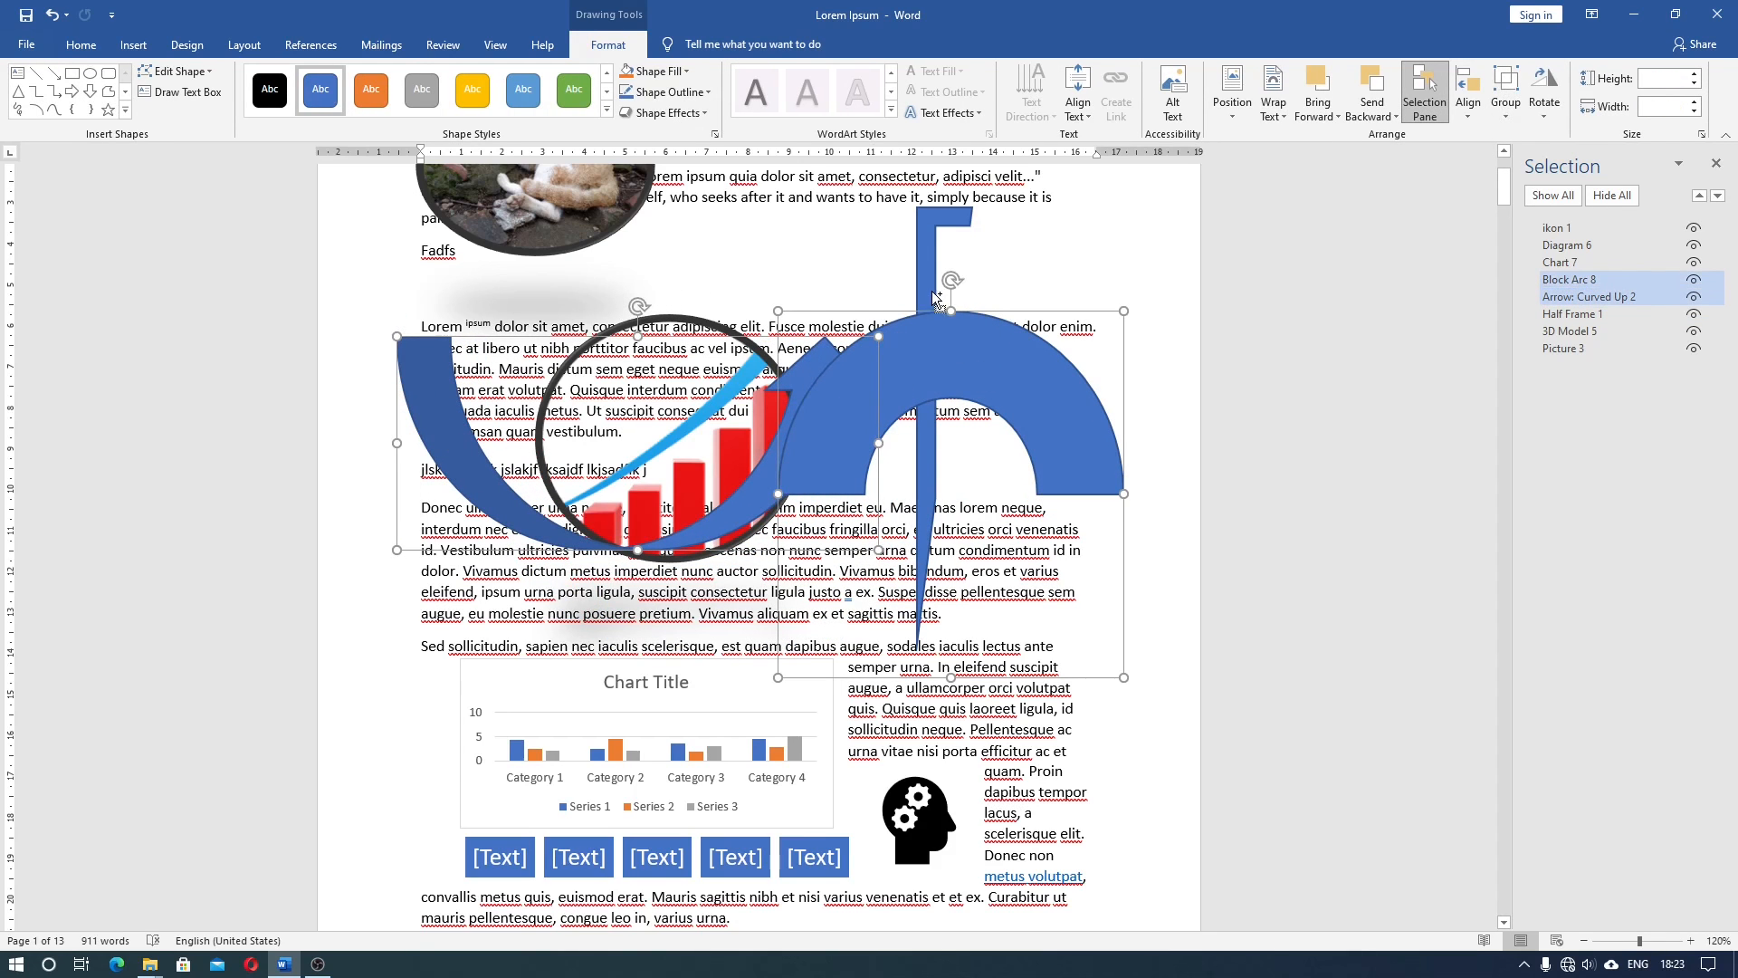
left_click(929, 281, "ctrl")
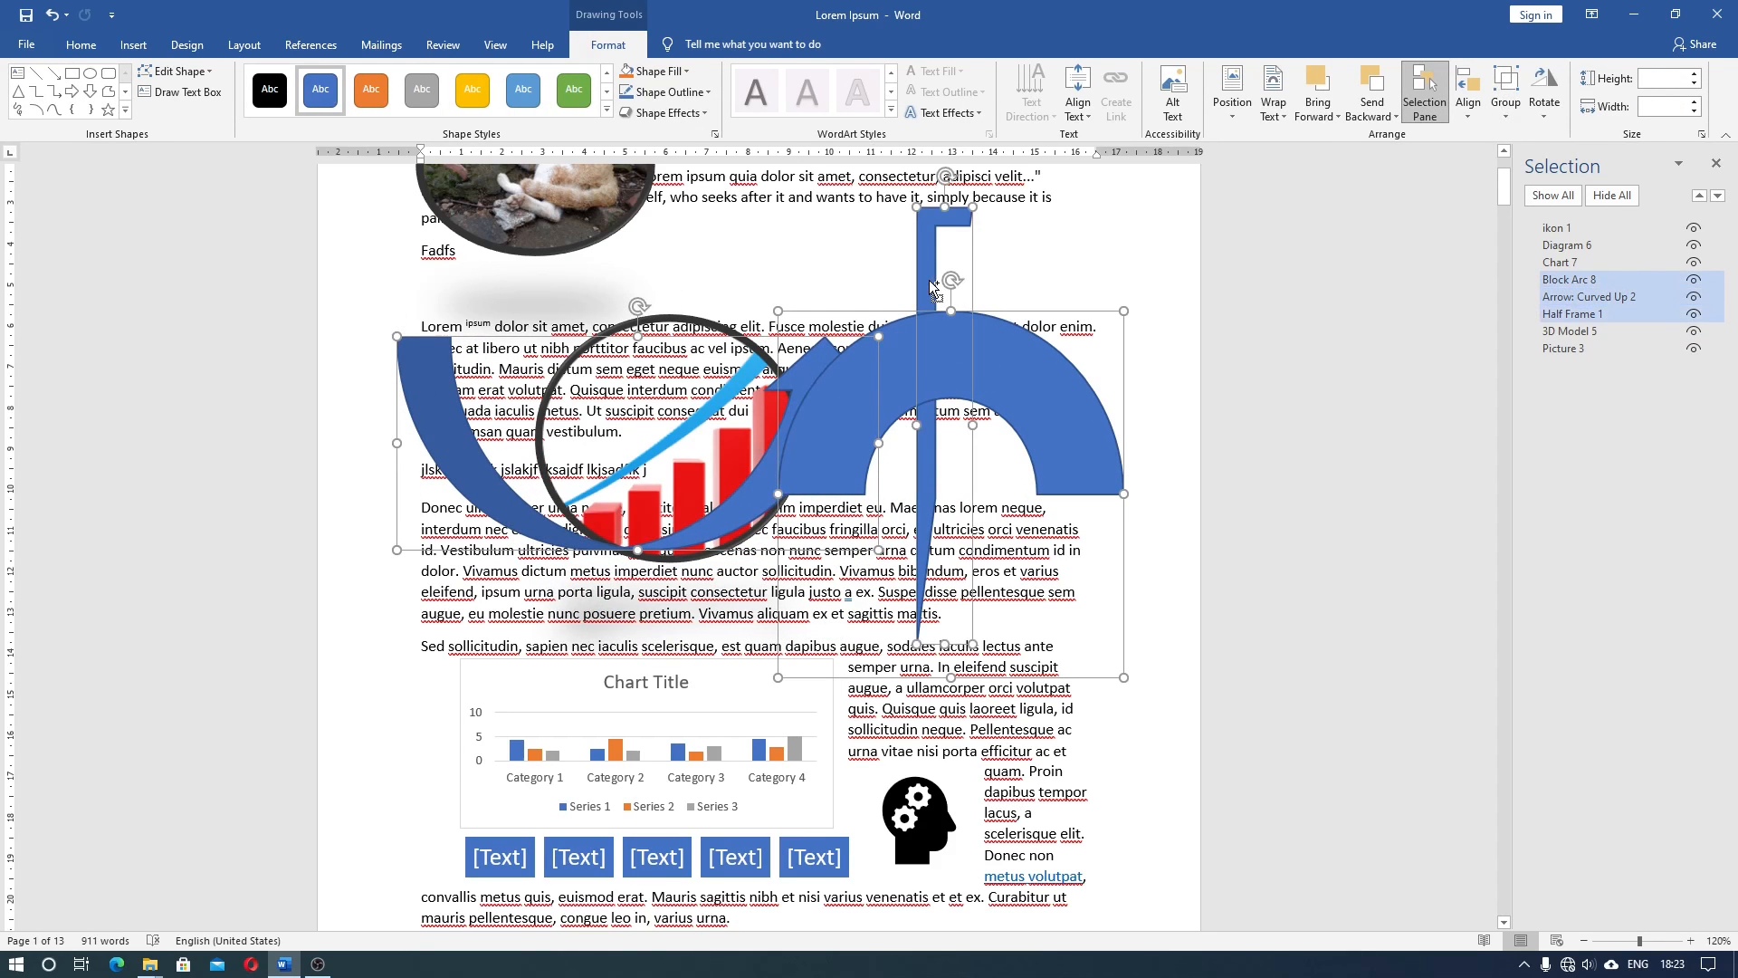
left_click(1506, 99)
left_click(1512, 133)
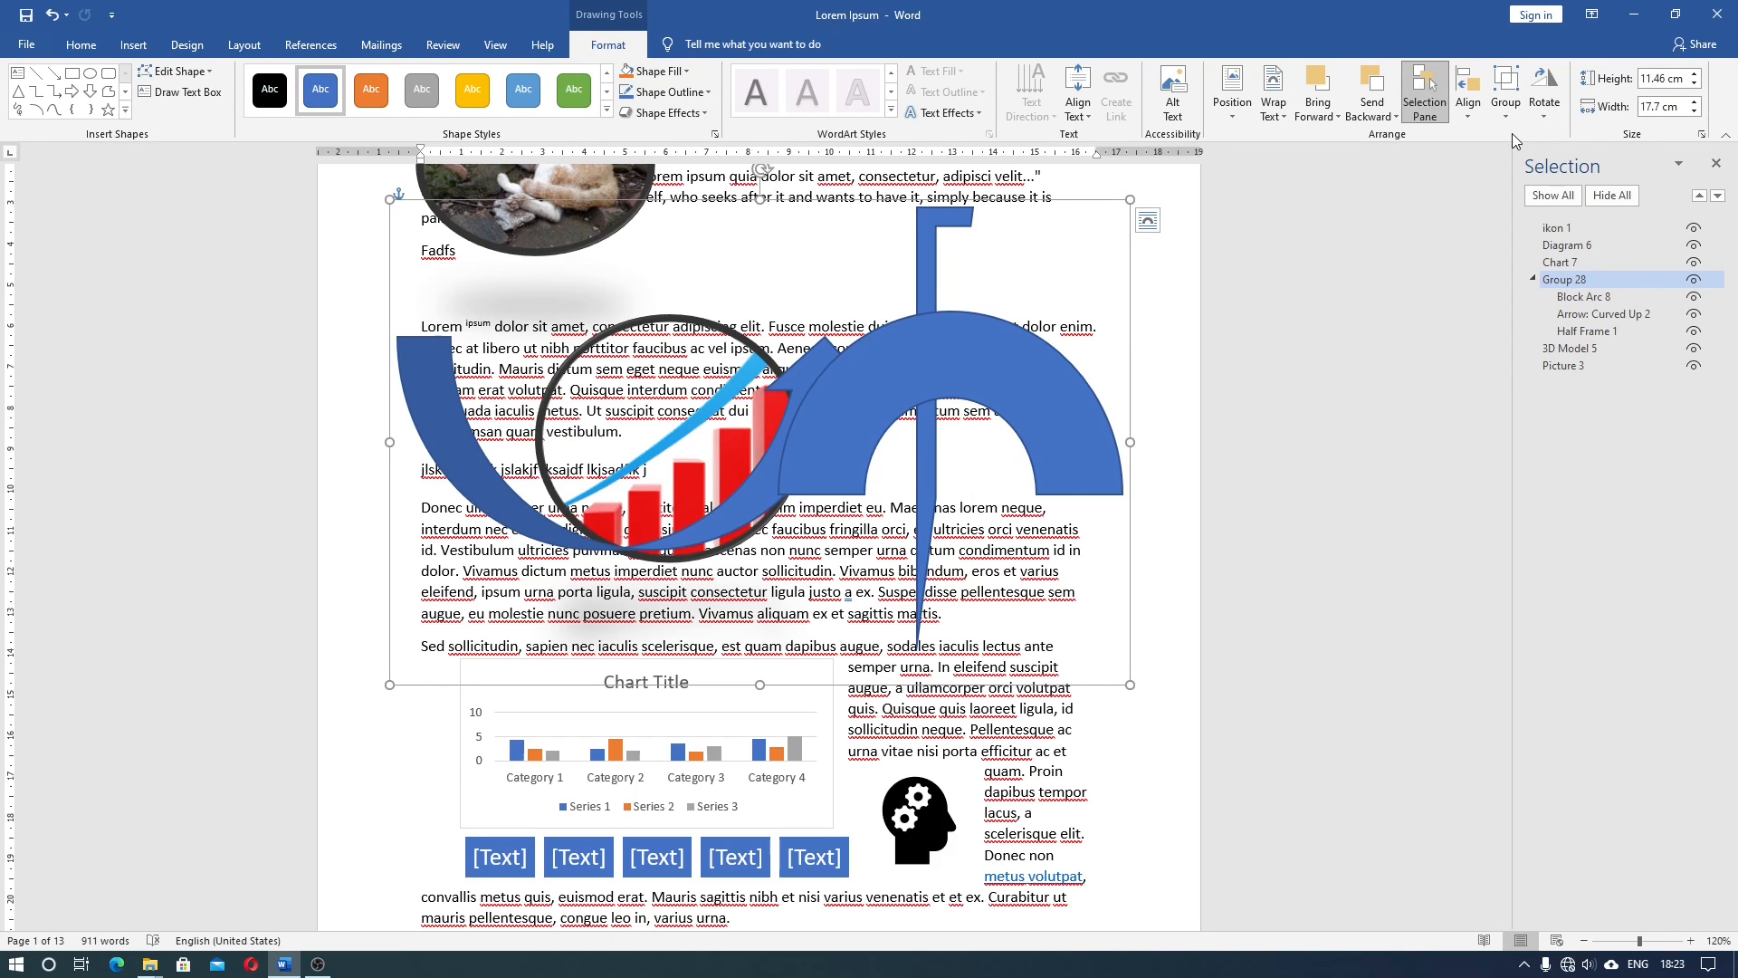
Step: Within the group, move the block arc down over the "Sed sollicitudin" paragraph and the curved-up arrow down to the chart's upper edge
left_click(947, 372)
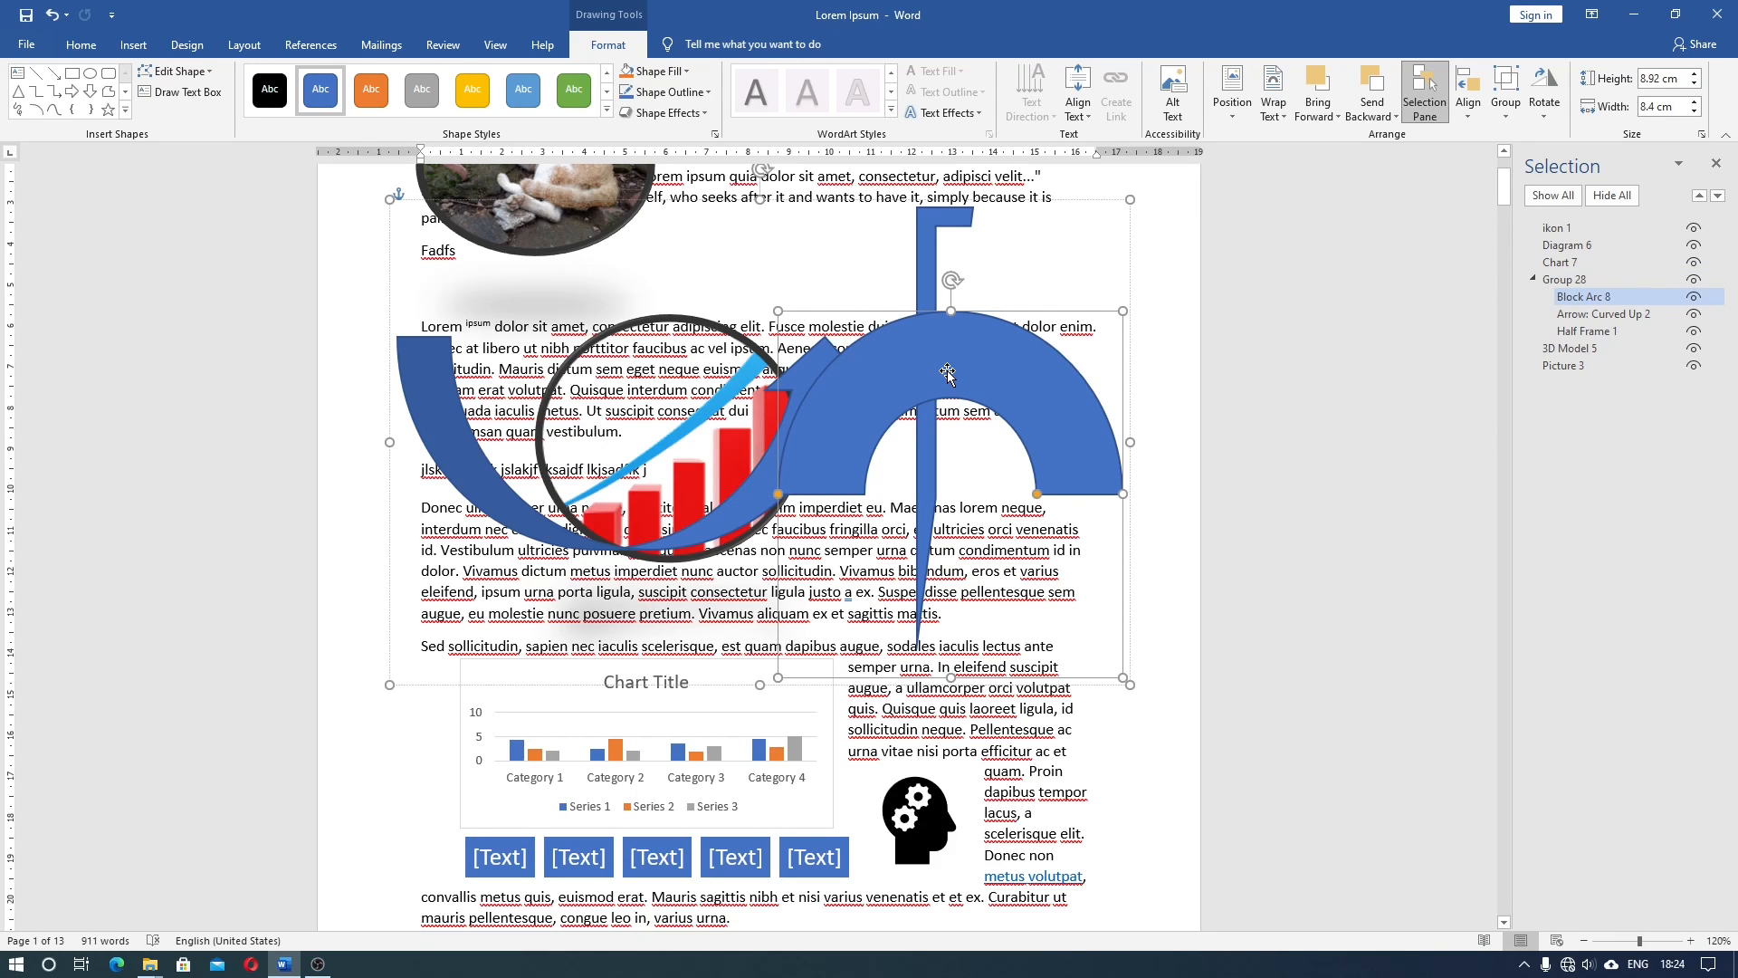
left_click_drag(947, 372, 911, 615)
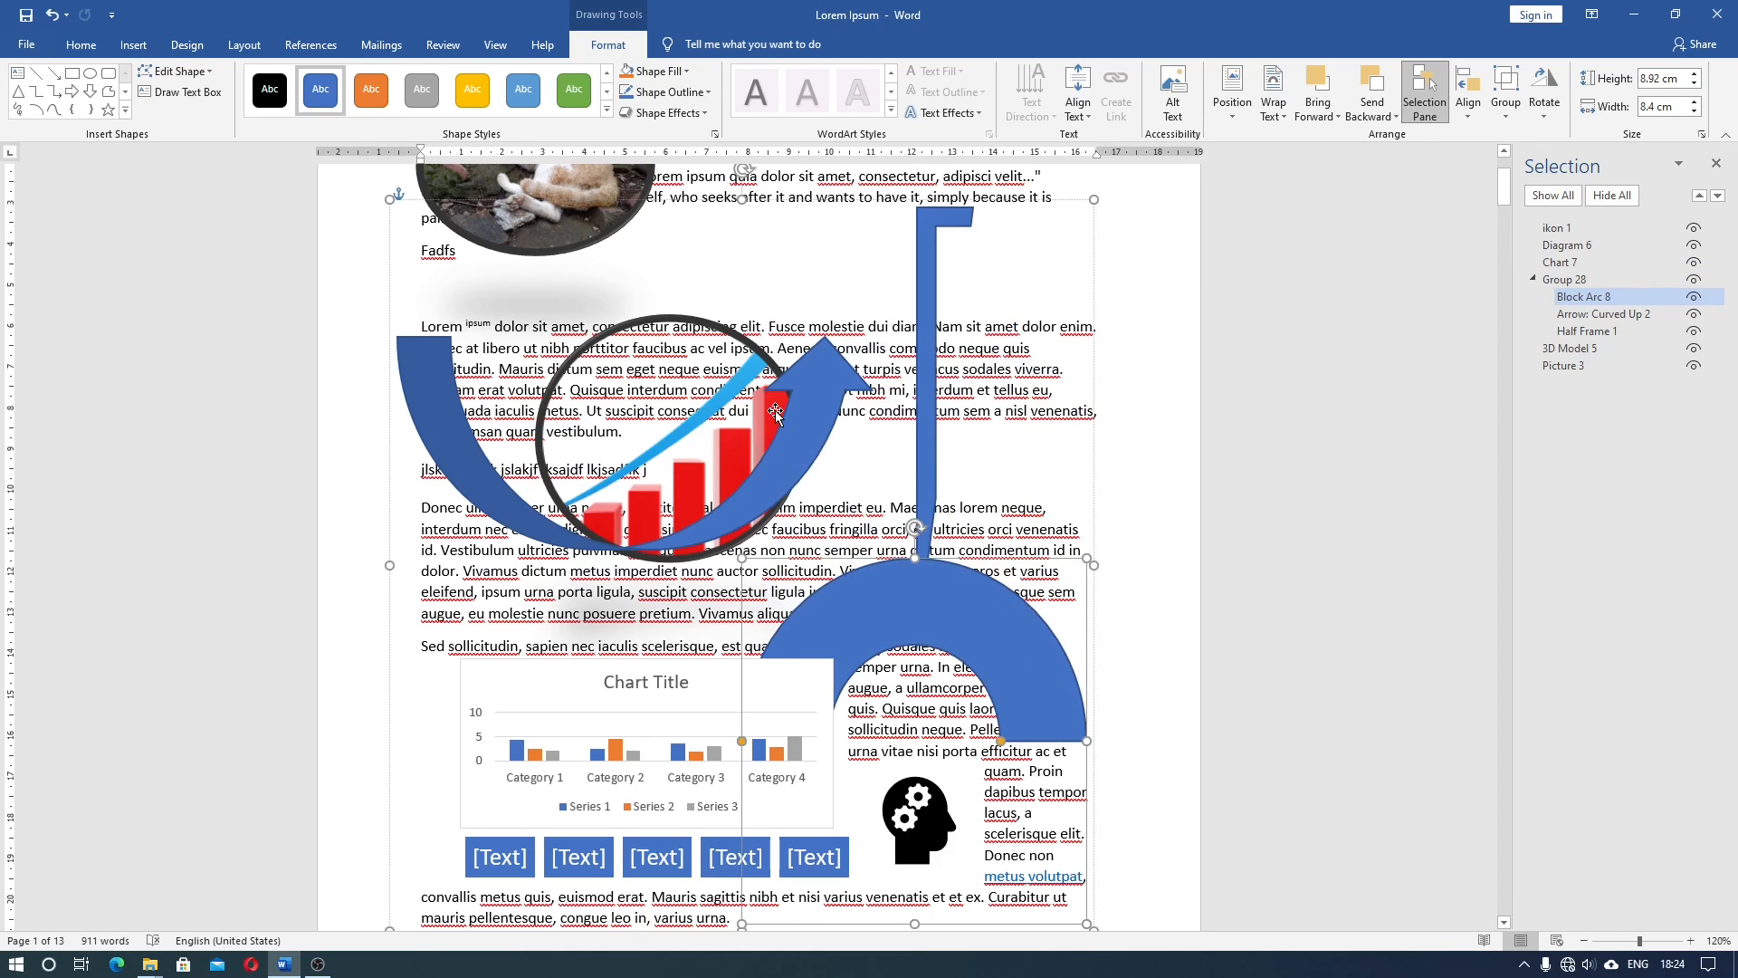
left_click(799, 431)
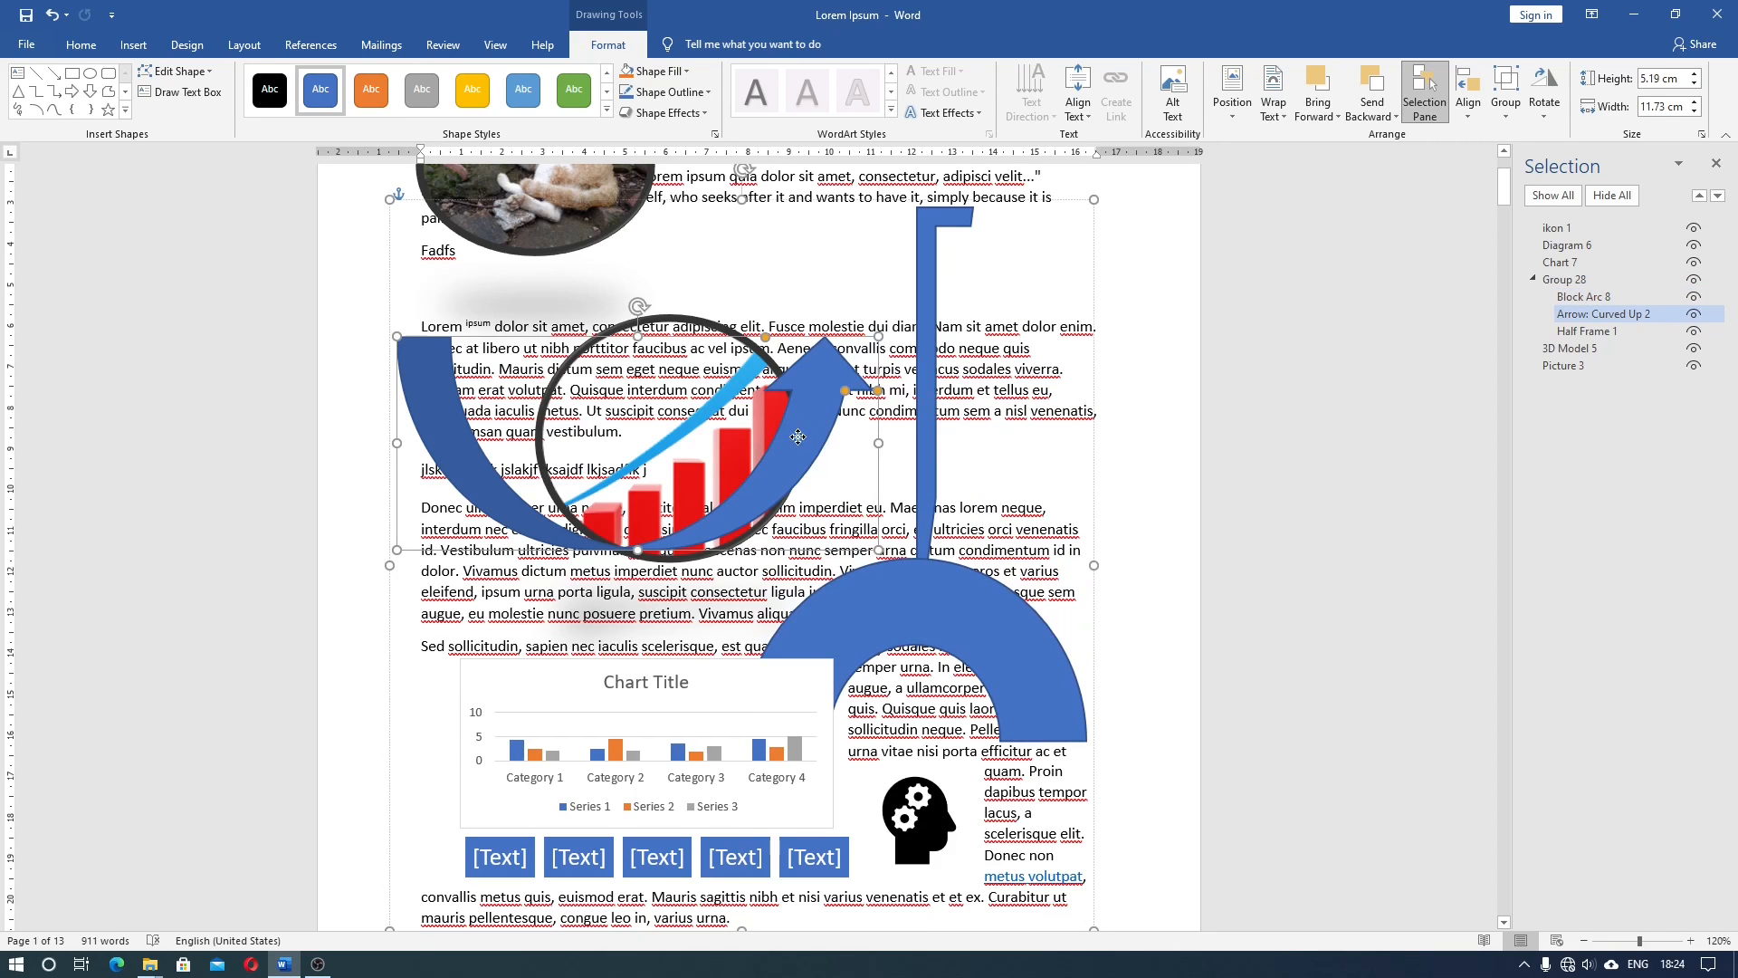
left_click_drag(799, 431, 771, 585)
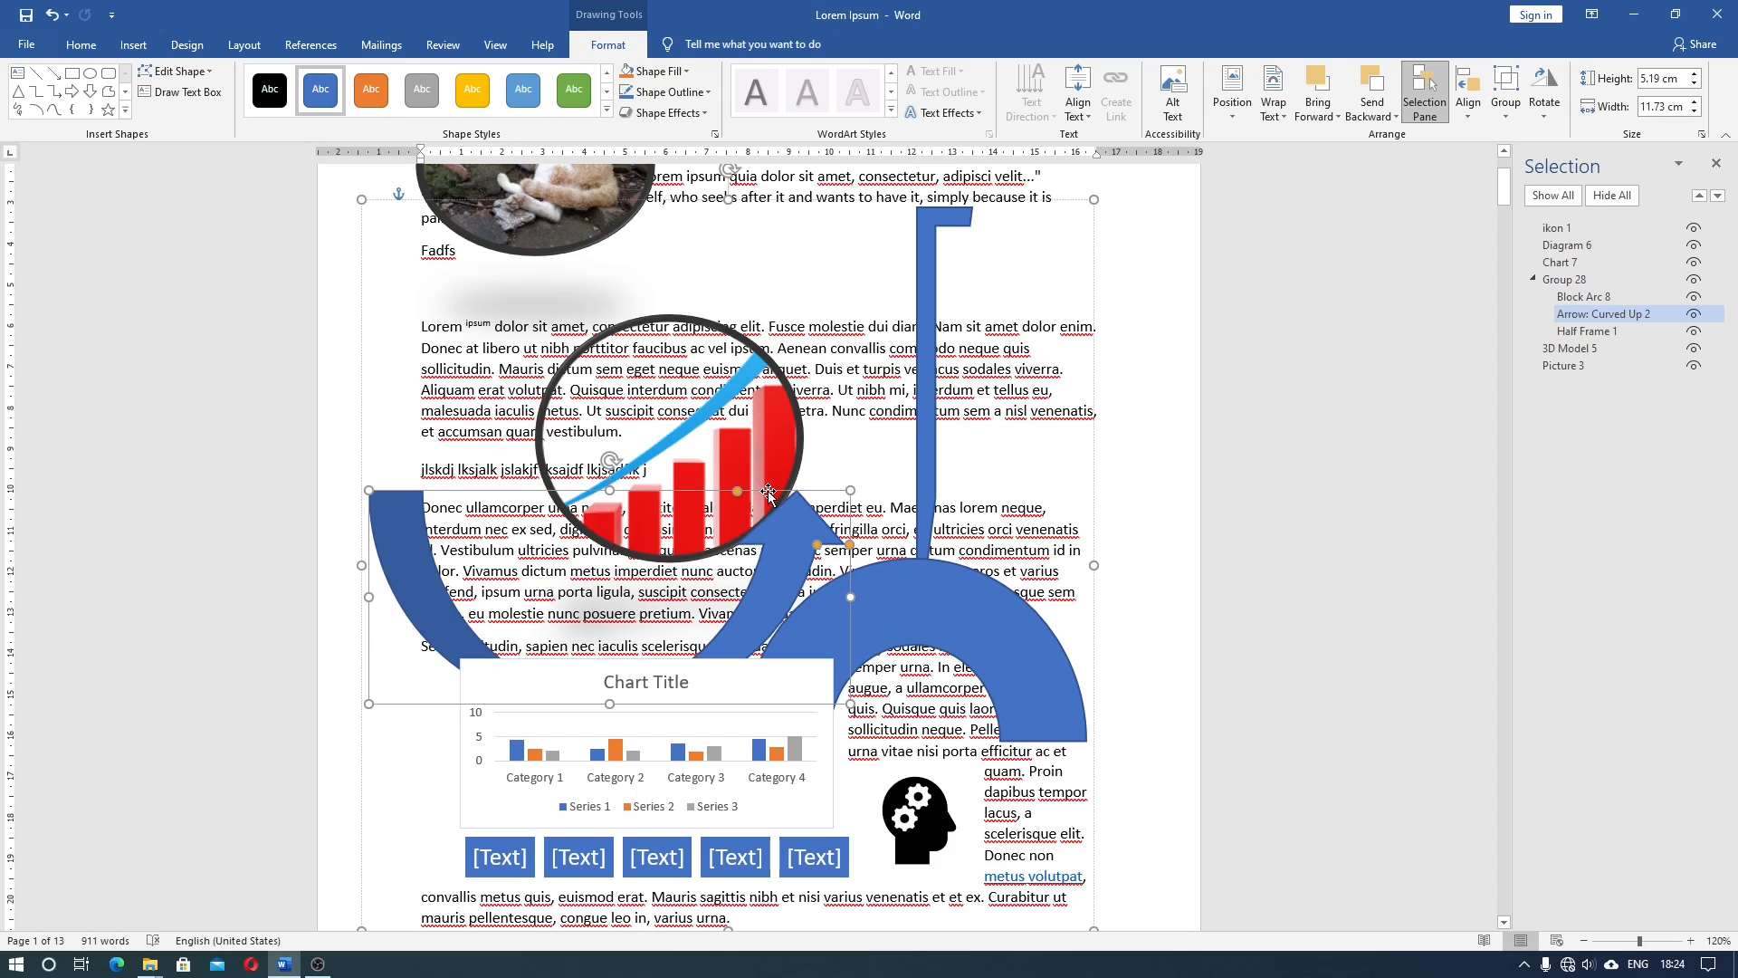